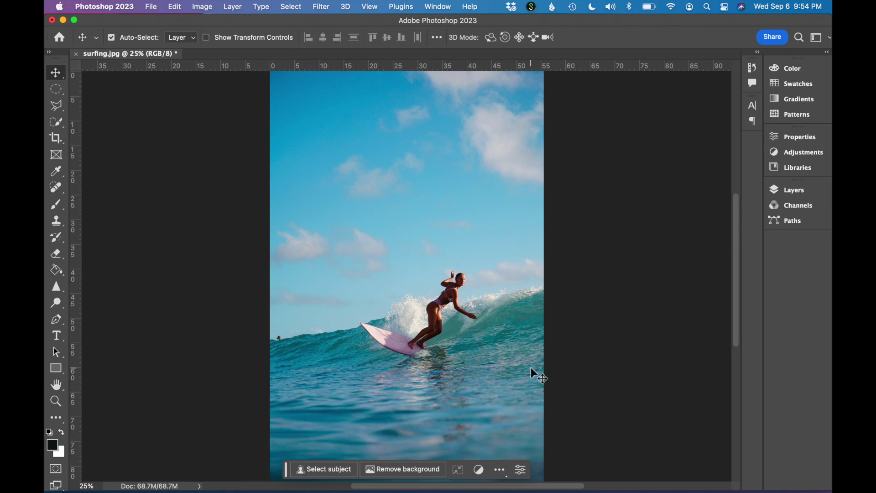
Open the File menu while surfing.jpg is open.
click(155, 7)
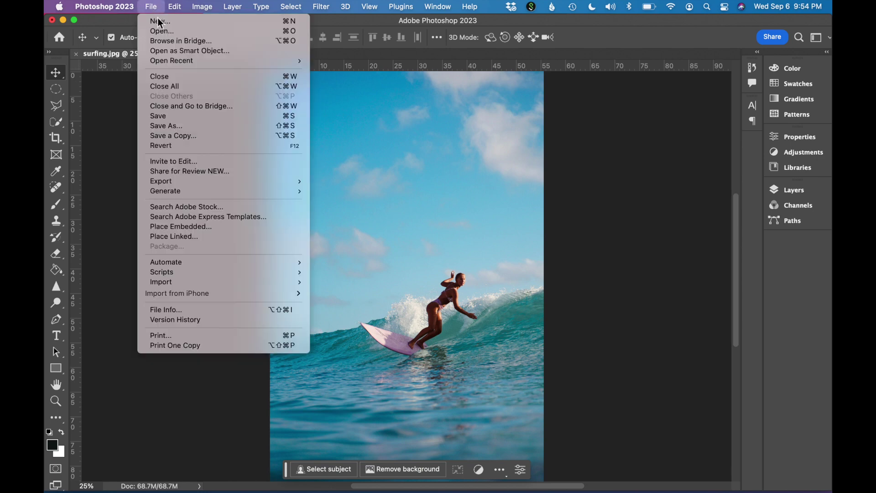
Create a blank 1080 × 1920 document from the Android 1080p mobile preset.
click(159, 21)
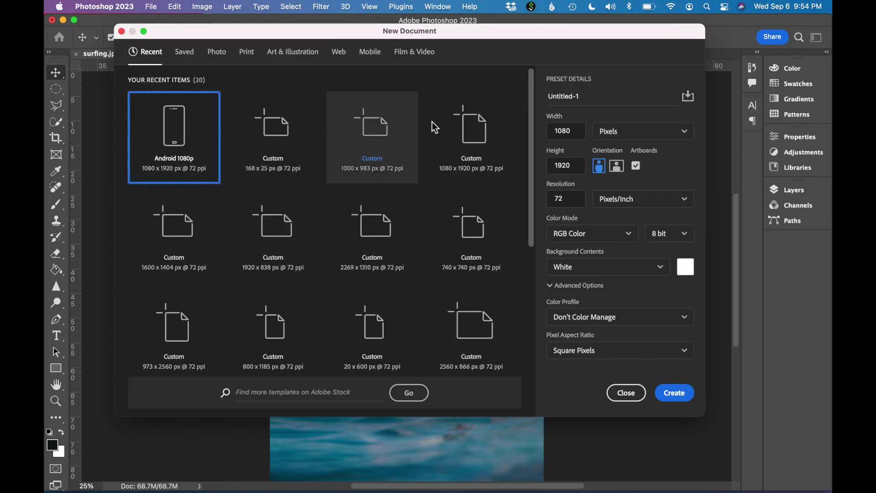
click(368, 55)
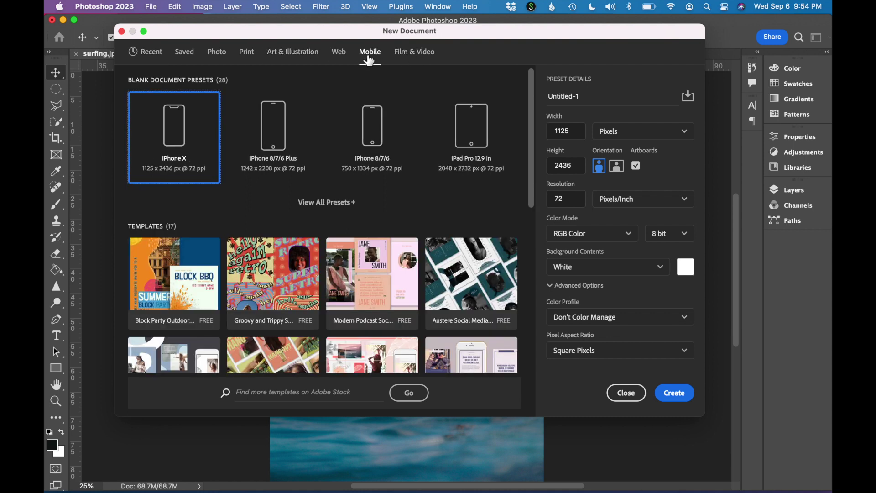
click(343, 205)
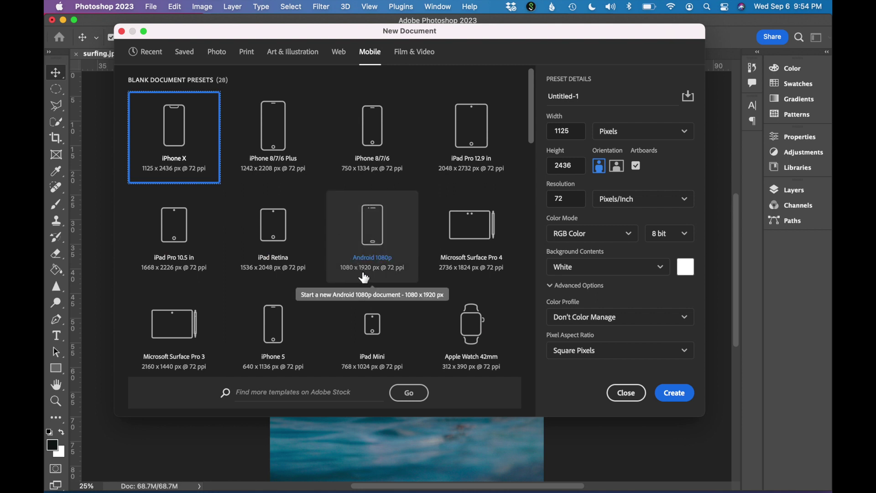
click(398, 234)
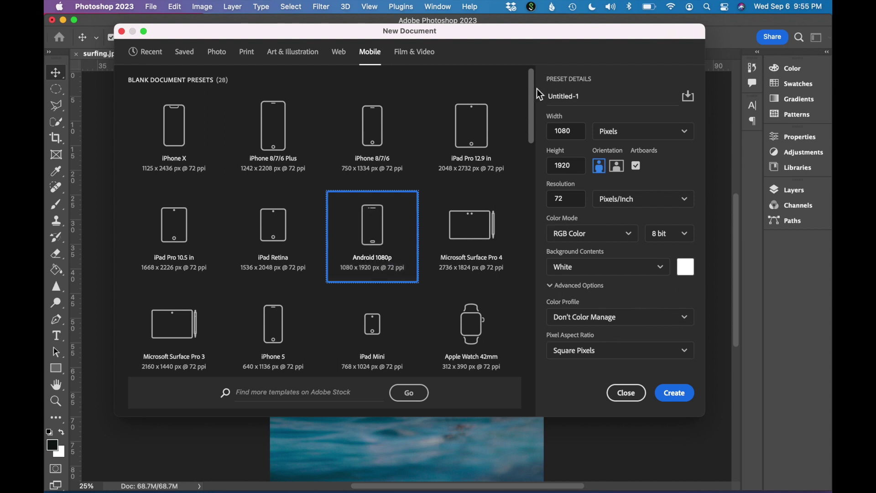
click(674, 392)
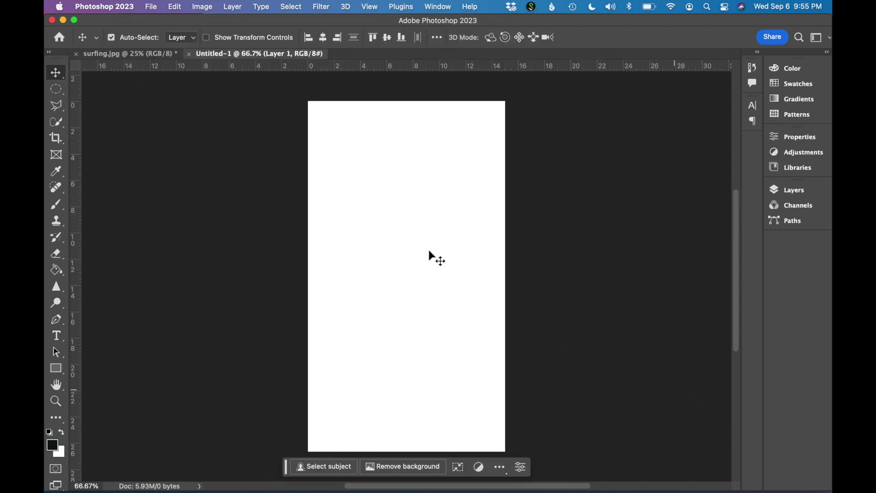
Save the new document to the cloud as surf_graphic_v0.1.
click(151, 7)
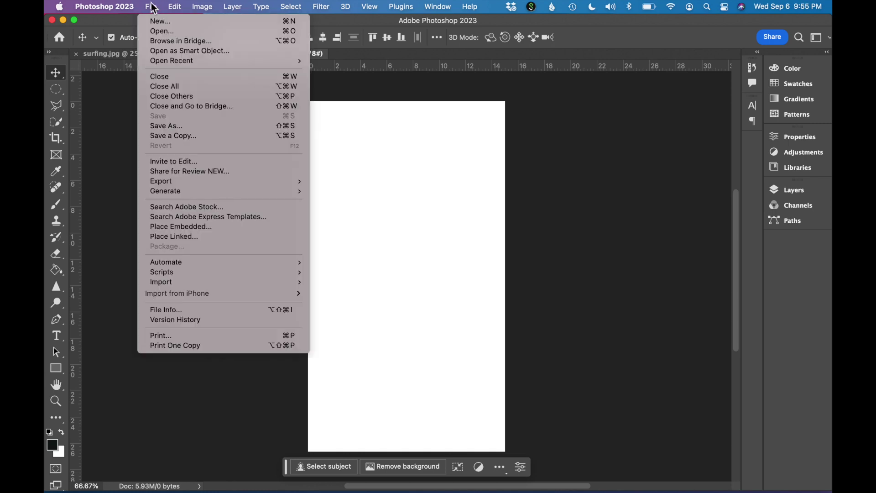
click(152, 131)
text(surf_g)
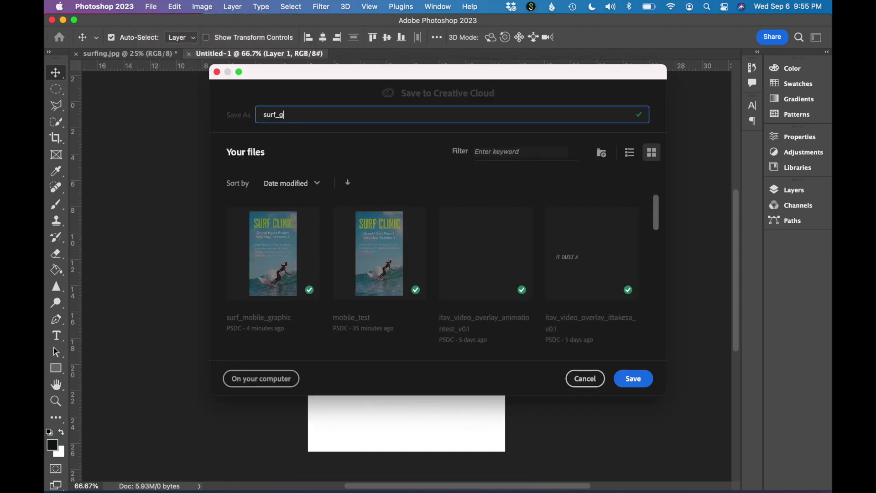
text(raphic)v0.1)
key(Return)
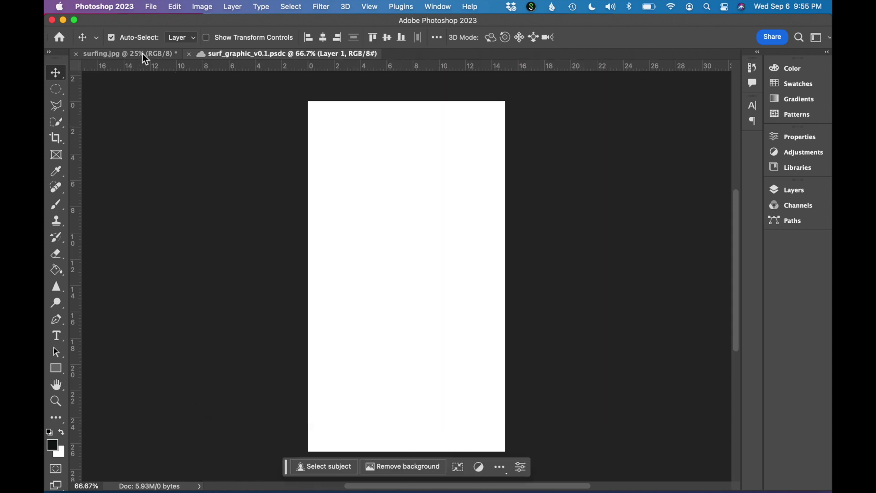
Drag the surfing photo from surfing.jpg onto the surf_graphic_v0.1 canvas, then zoom out.
click(143, 53)
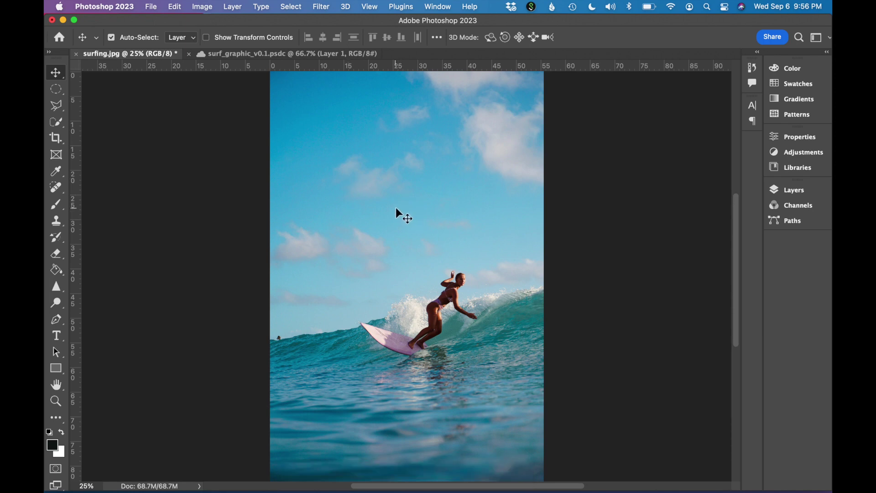
drag(395, 208, 347, 124)
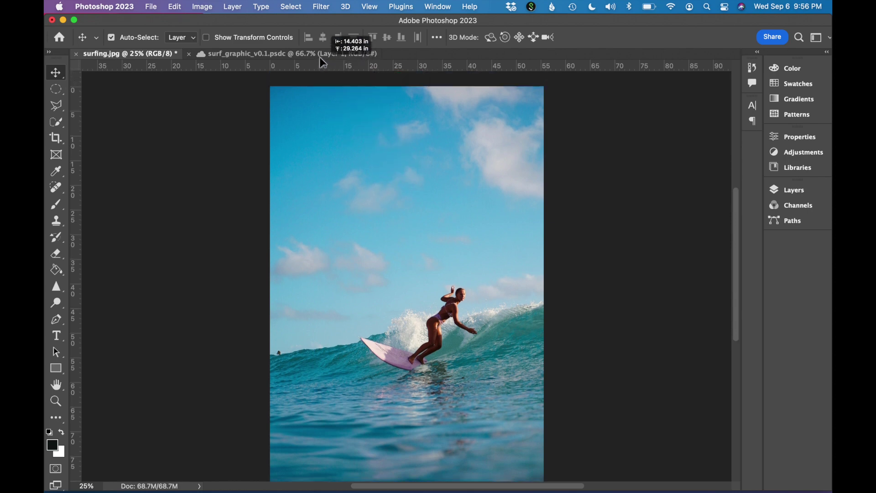
drag(347, 123, 318, 54)
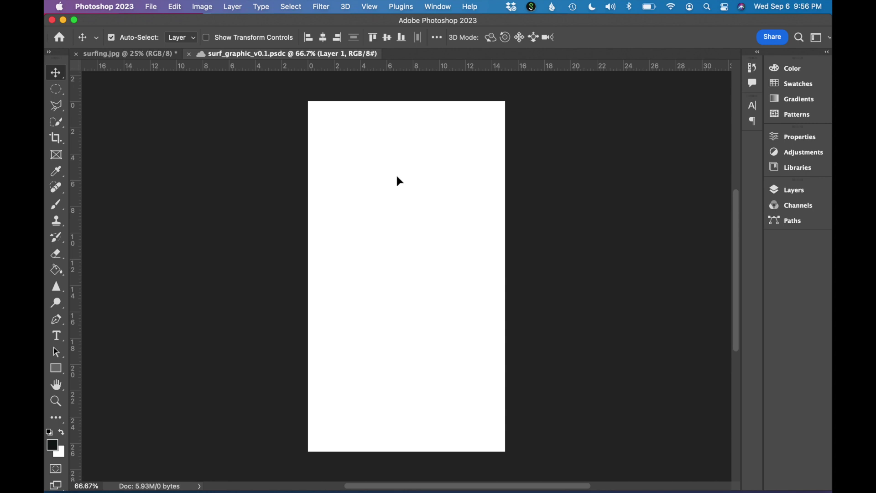
drag(404, 196, 403, 196)
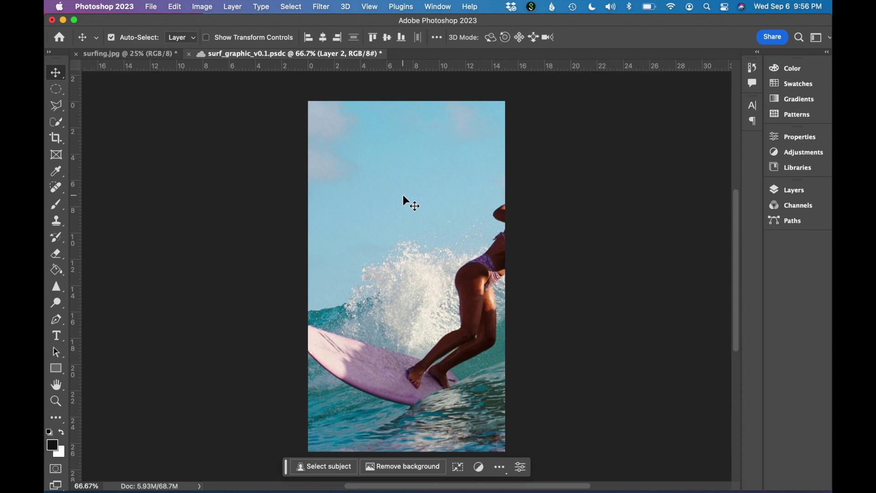
key(ctrl+minus)
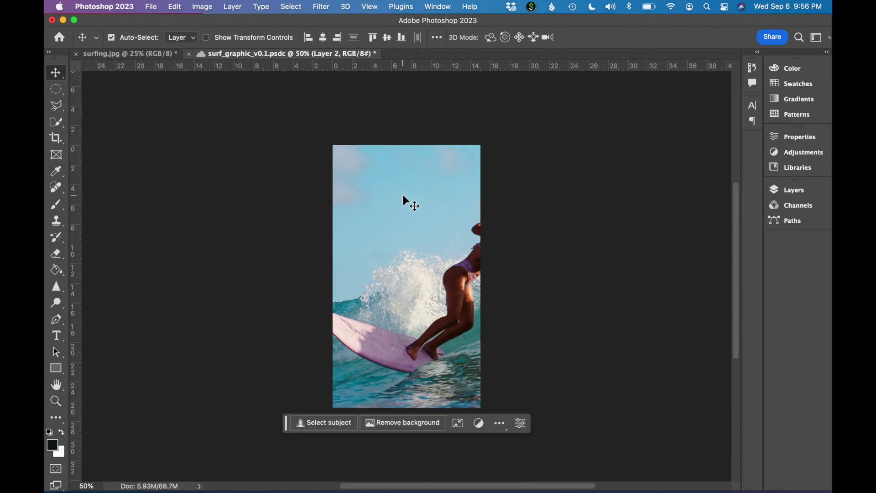
key(ctrl+minus)
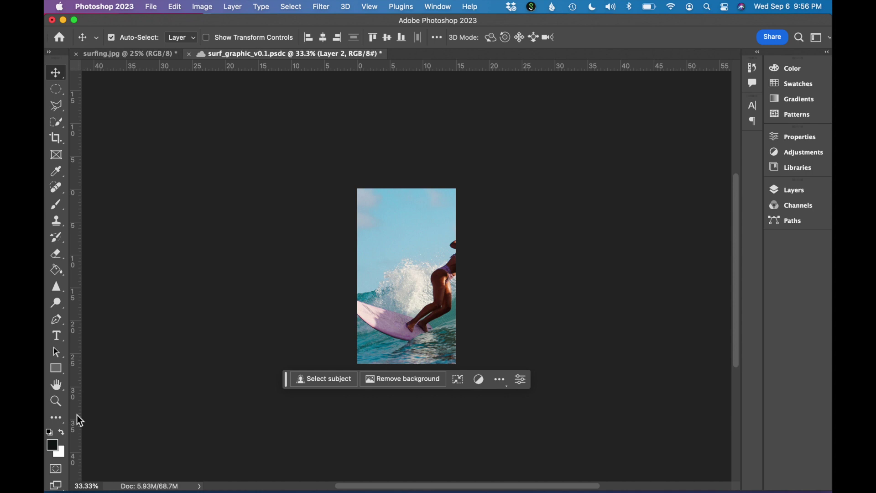
Scale the surfing photo layer down to about half size.
click(174, 7)
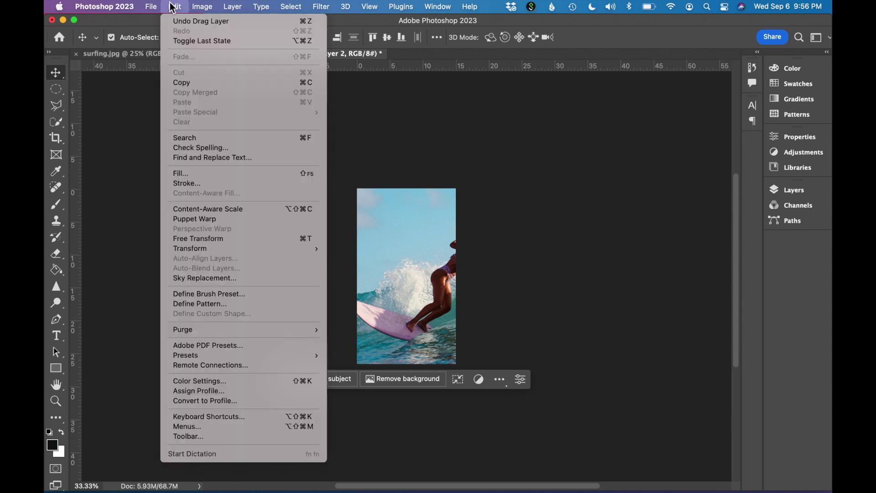
mouse_move(190, 249)
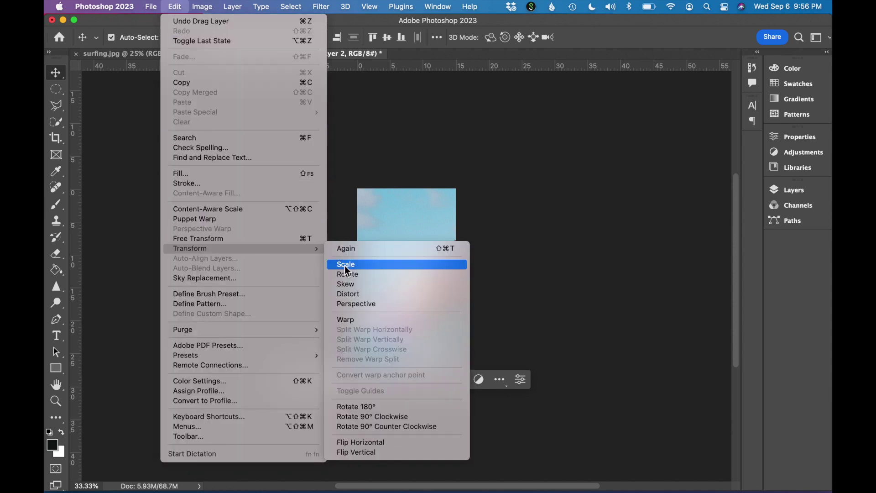
click(345, 266)
key(super+minus)
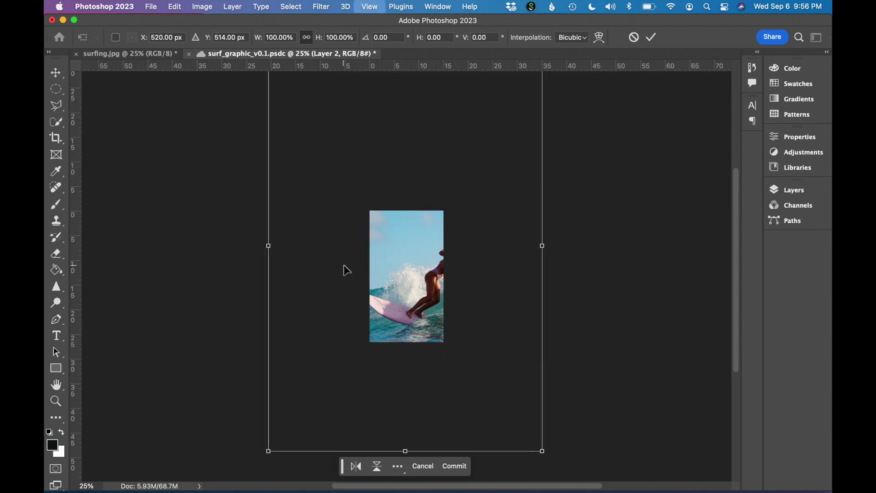
key(super+minus)
drag(497, 391, 456, 344)
key(super+plus)
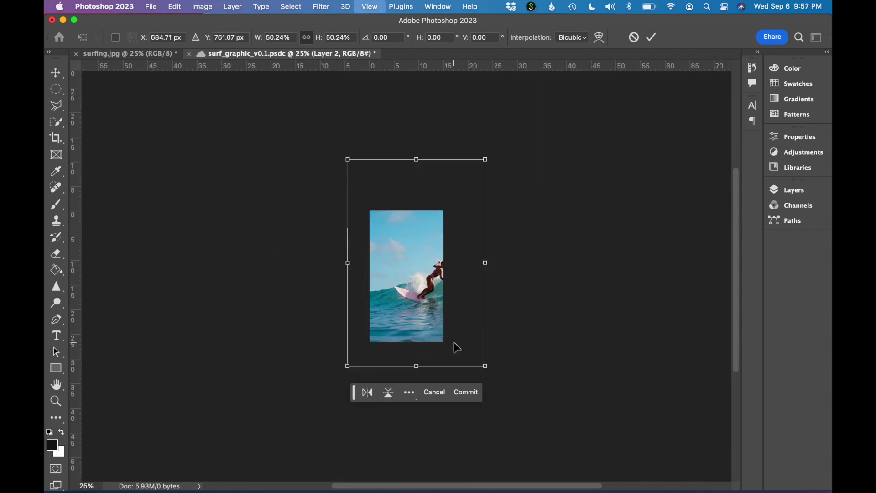
key(super+plus)
Reposition the scaled photo so the whole surfer fits, and commit the transform.
drag(439, 292, 419, 332)
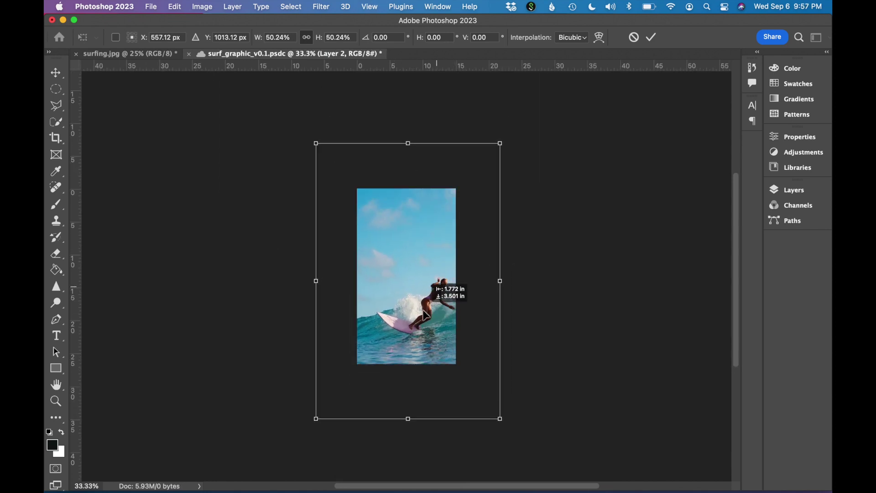
drag(419, 332, 414, 323)
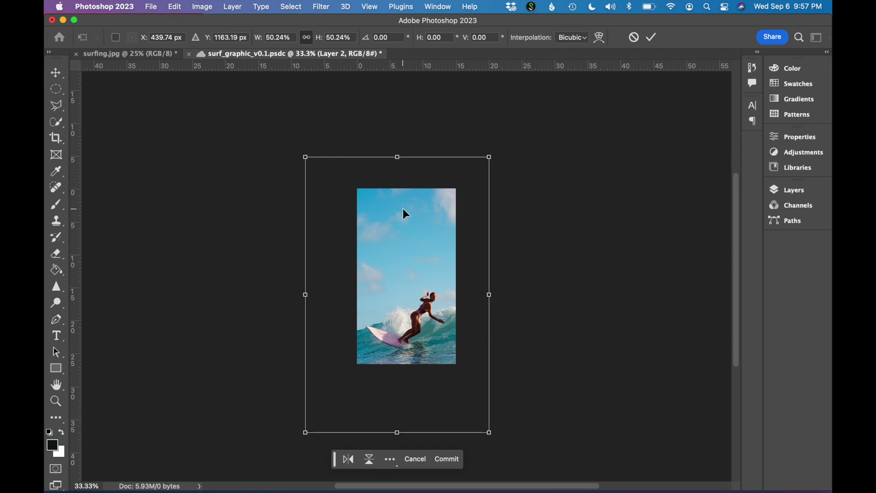
key(super+equal)
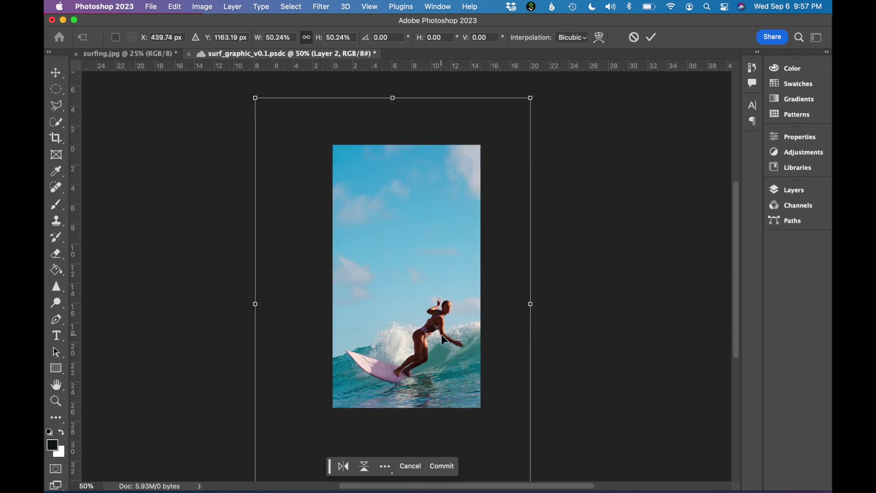
drag(440, 336, 444, 334)
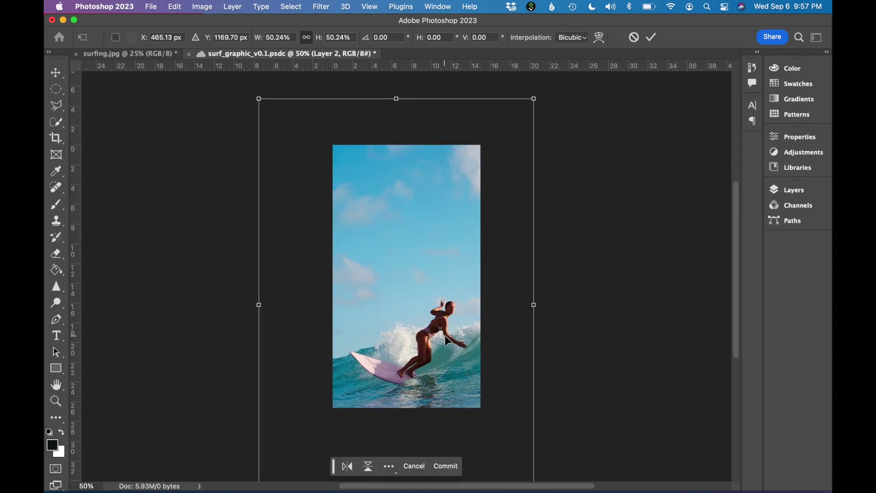
key(Return)
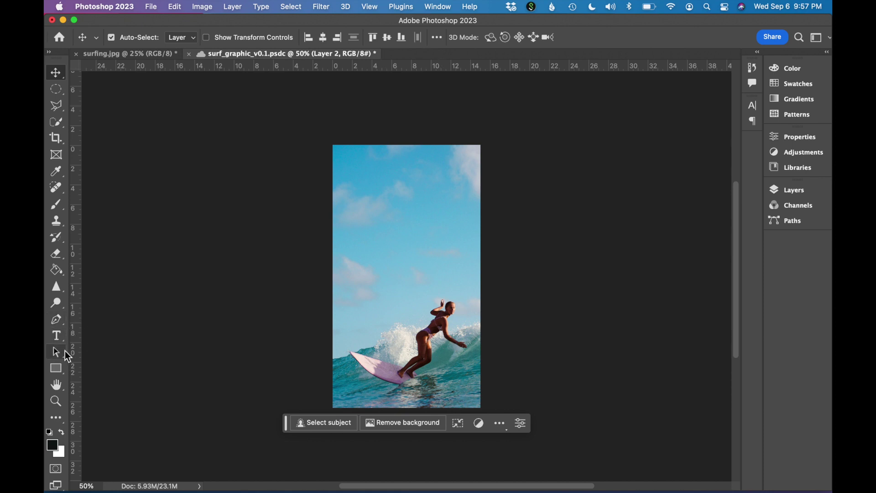
Add a Lorem Ipsum placeholder text layer near the top of the canvas.
click(56, 336)
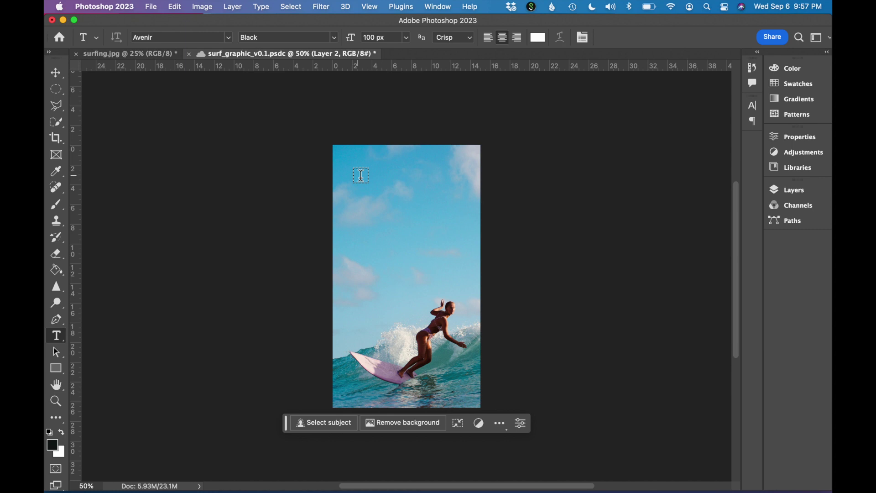
click(360, 175)
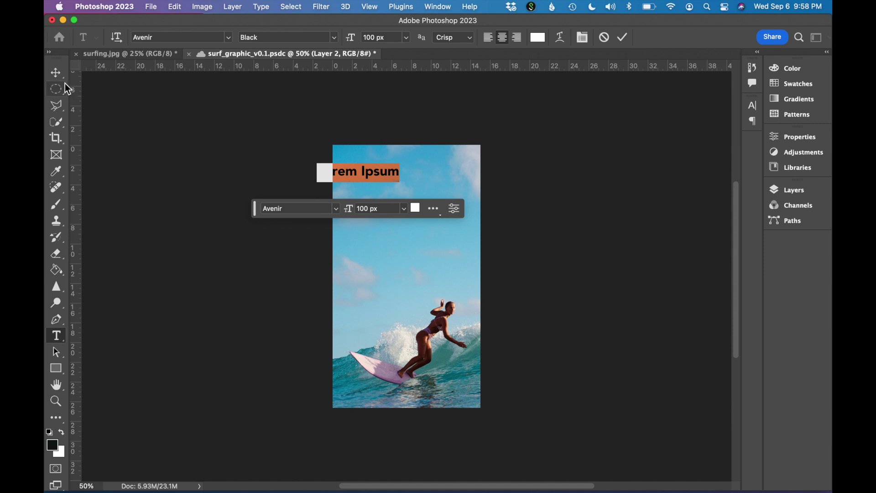
click(59, 72)
Shift the Lorem Ipsum headline right and slightly lower, and reopen it for editing.
drag(362, 171, 409, 176)
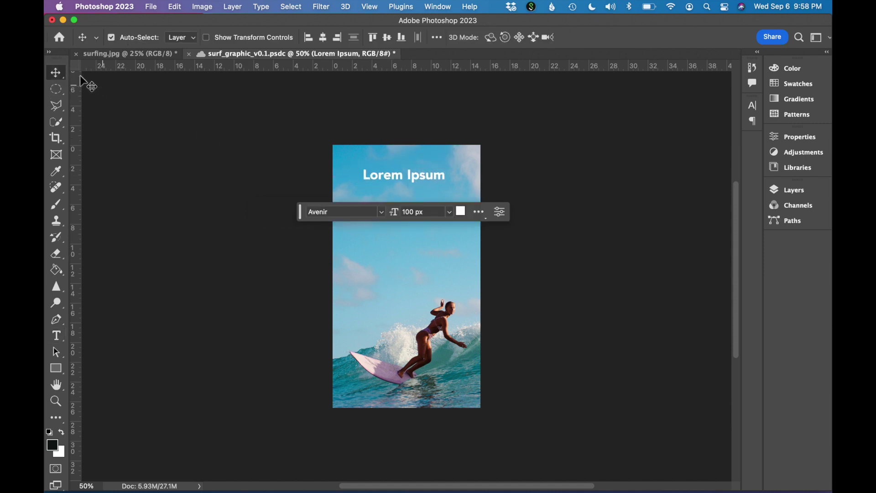
drag(412, 176, 413, 179)
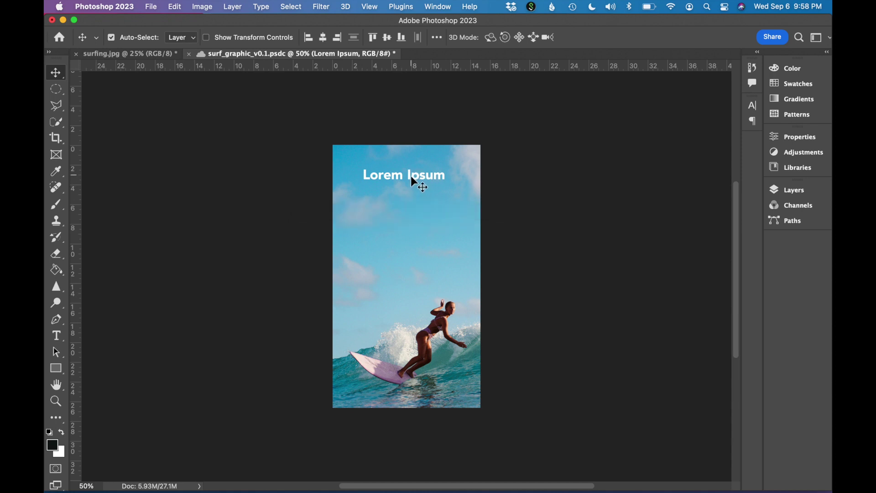
click(57, 336)
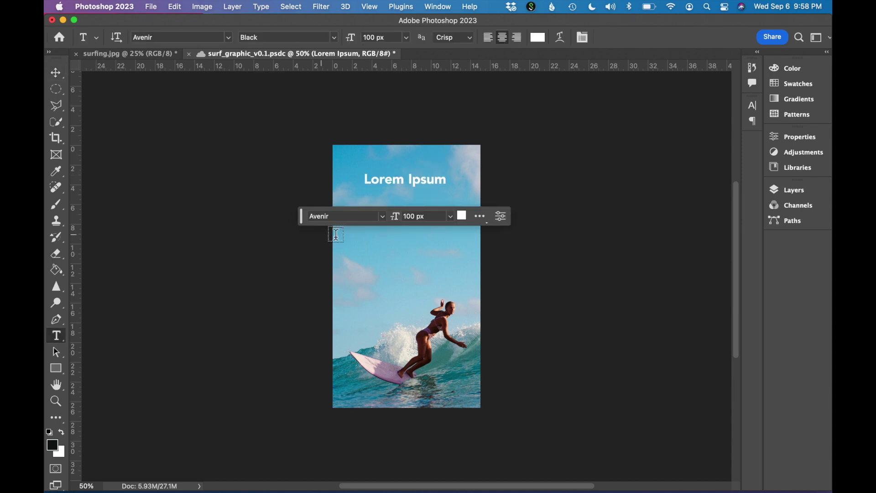
click(447, 180)
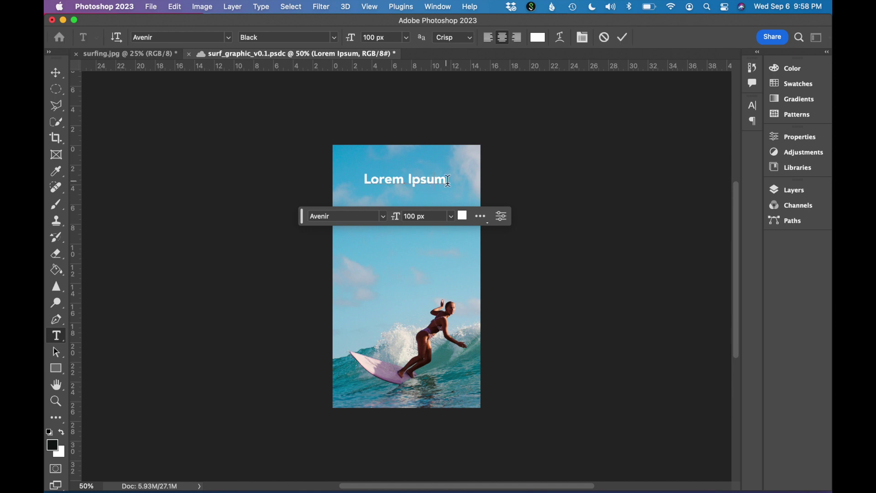
Retype the headline as 'Surf Clinic' and move the floating task bar below the canvas.
drag(446, 180, 364, 182)
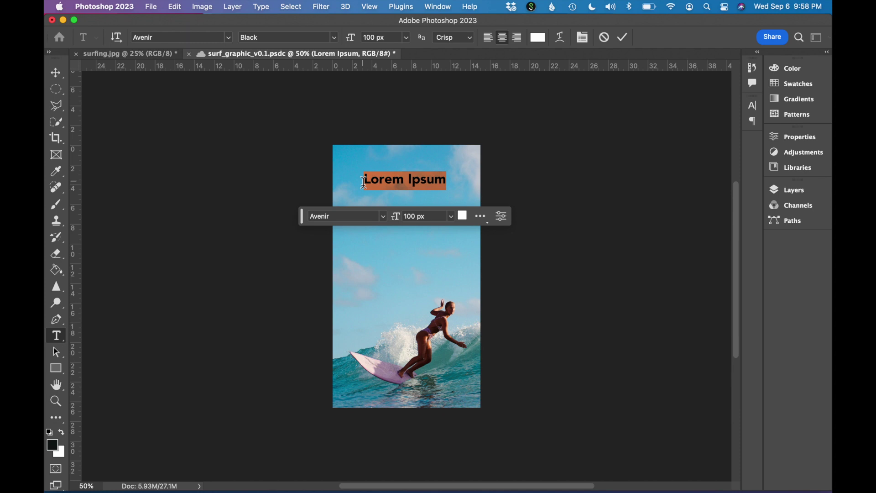
text(Suf)
key(BackSpace)
text(rf Clinic)
triple_click(428, 180)
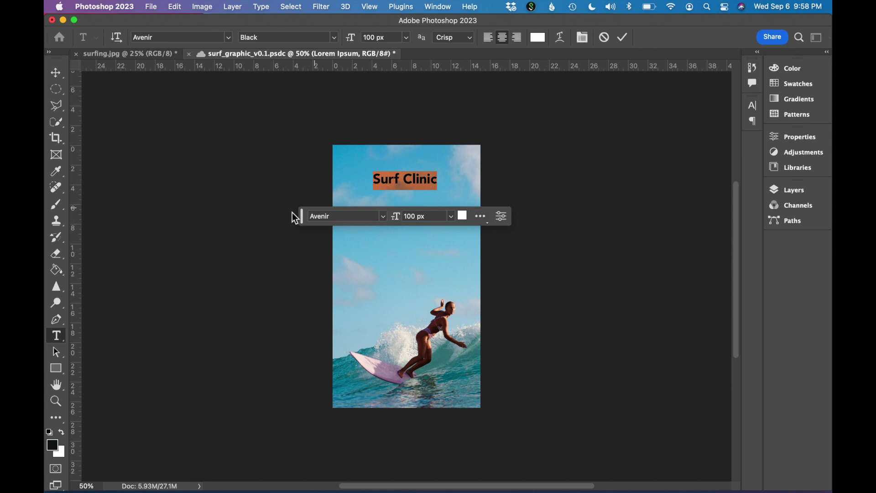
drag(303, 217, 305, 436)
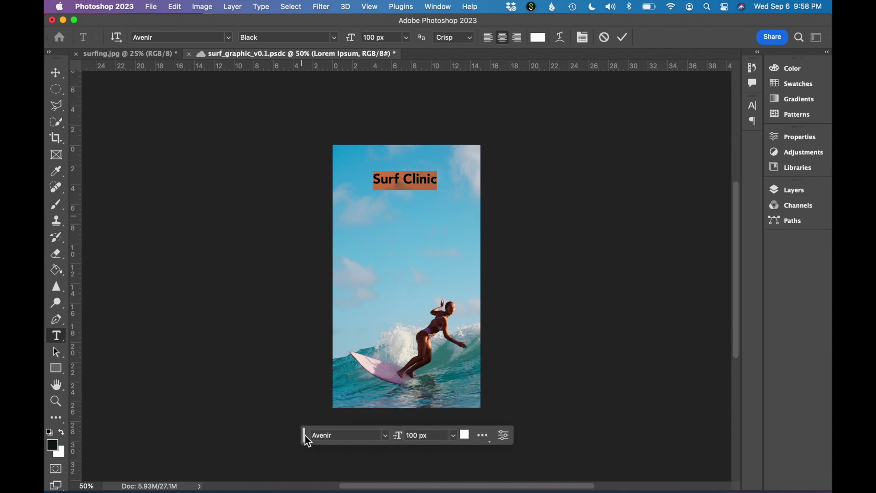
Show the Character panel from the Window menu.
click(439, 7)
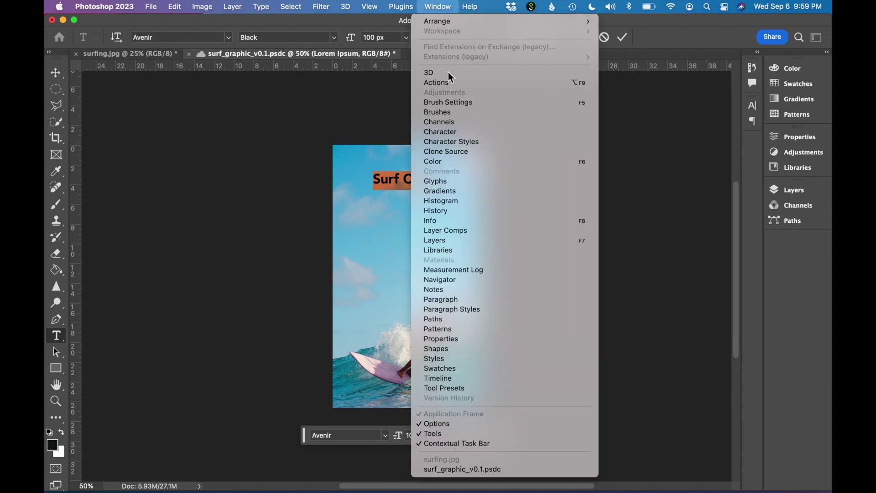
click(459, 132)
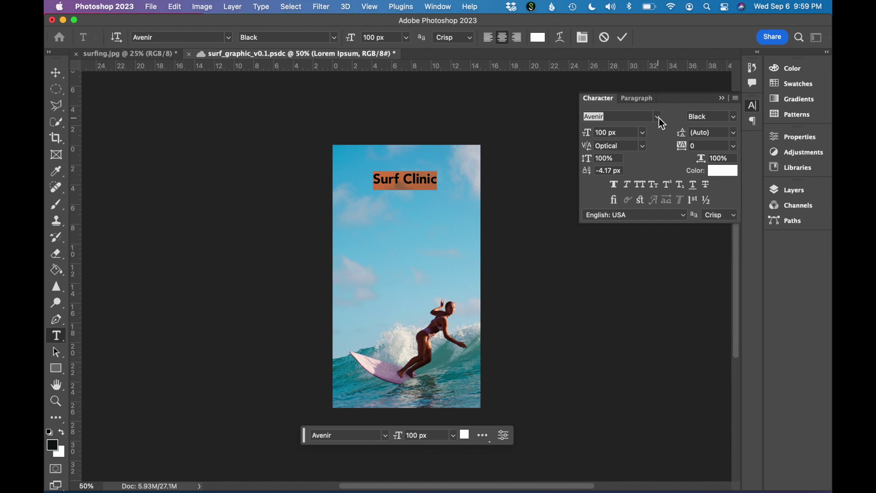
Set the headline font to Cheddar Gothic Rough at 250 px.
click(629, 118)
text(Cheddar Gothic R...)
click(651, 153)
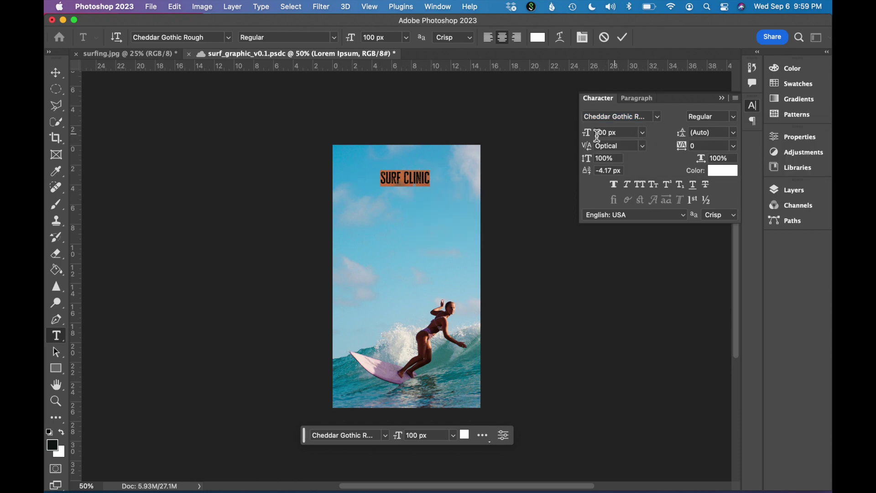
click(643, 133)
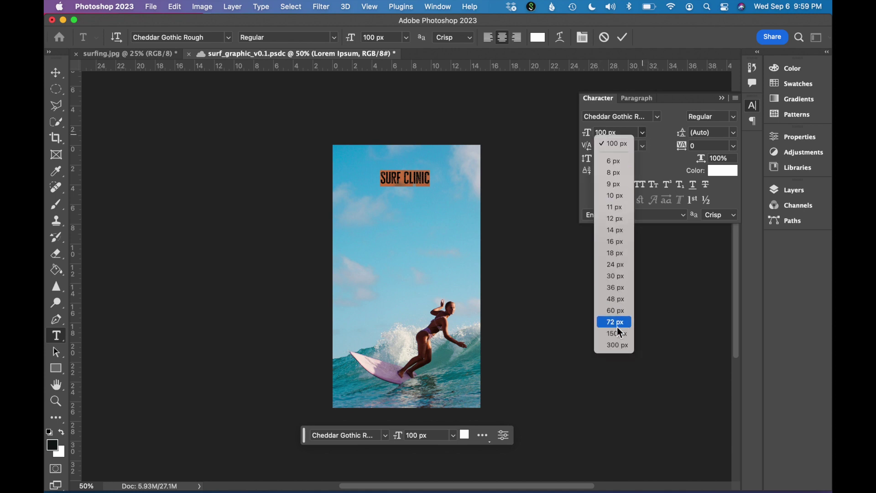
click(615, 345)
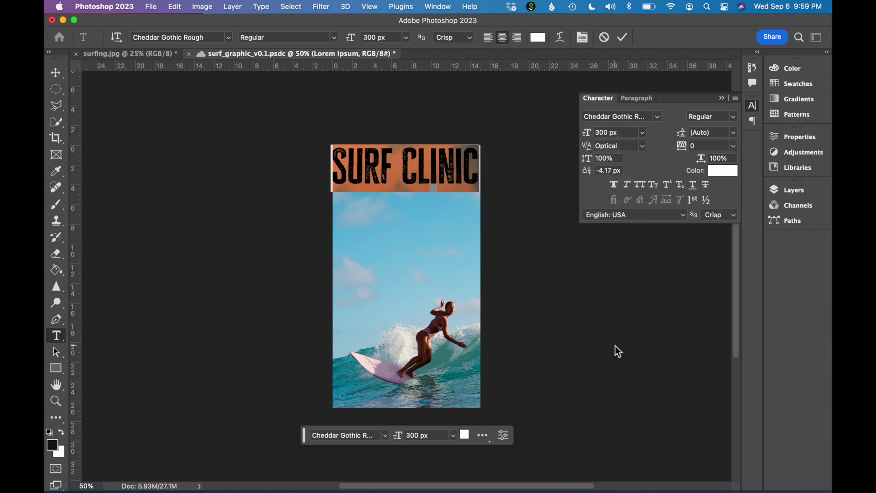
click(590, 133)
text(250)
key(Return)
mouse_move(588, 134)
mouse_down()
mouse_move(574, 139)
mouse_move(588, 134)
mouse_up()
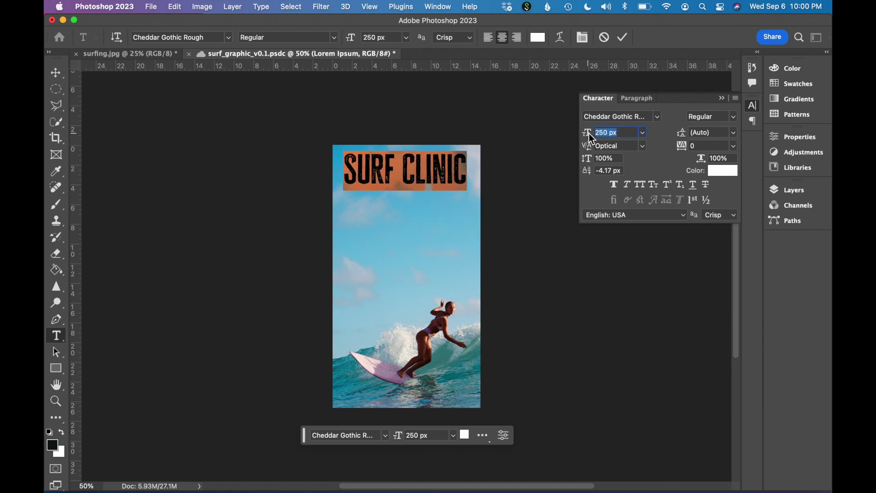
click(459, 175)
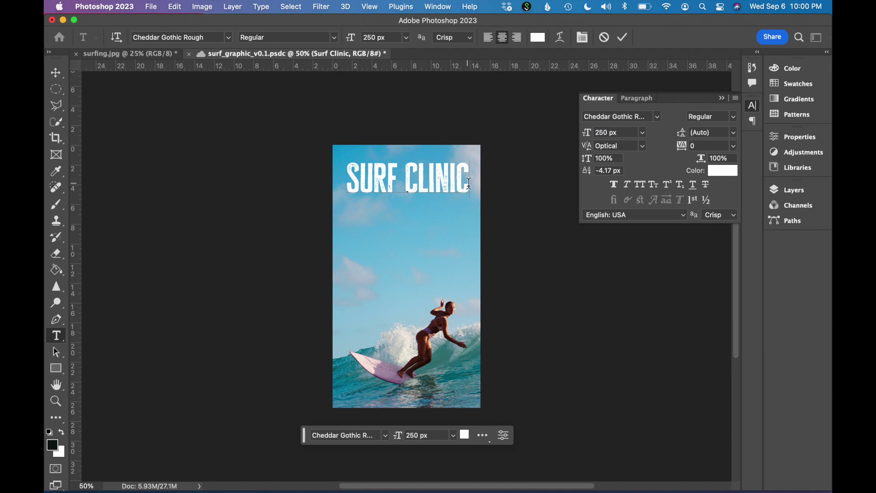
Color the SURF CLINIC text lime #baff00 and commit the edit.
drag(468, 183, 339, 178)
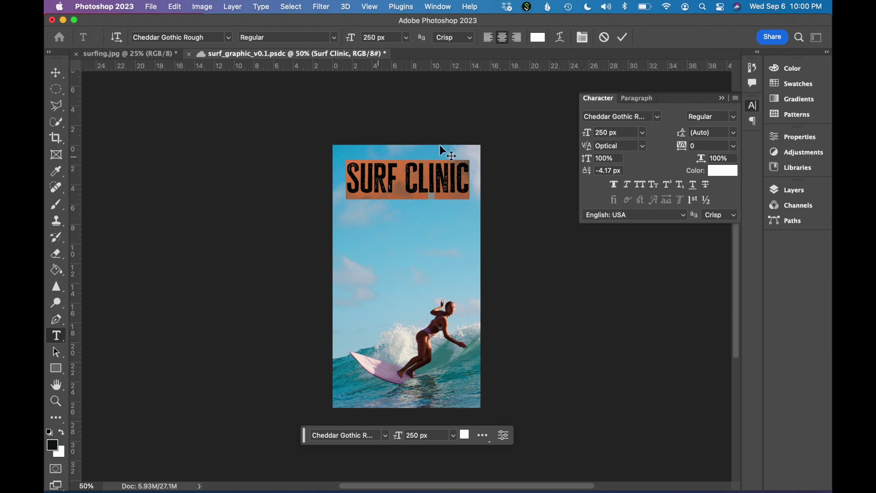
click(720, 173)
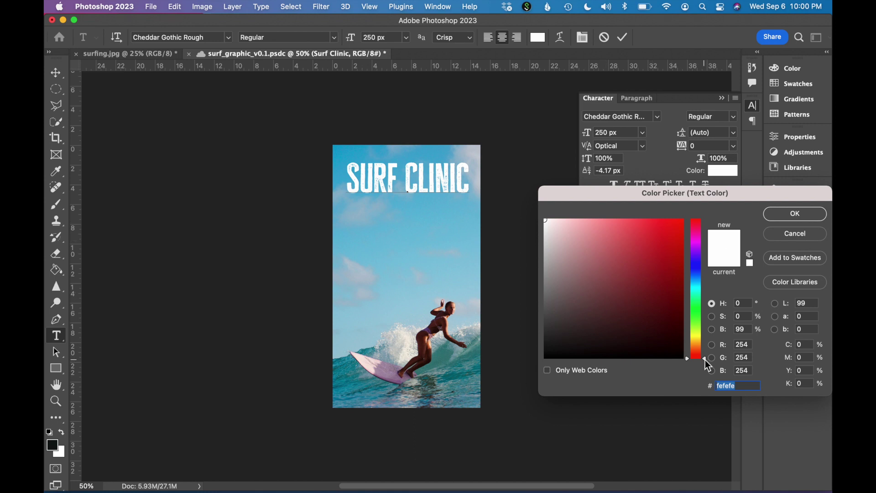
drag(705, 358, 703, 332)
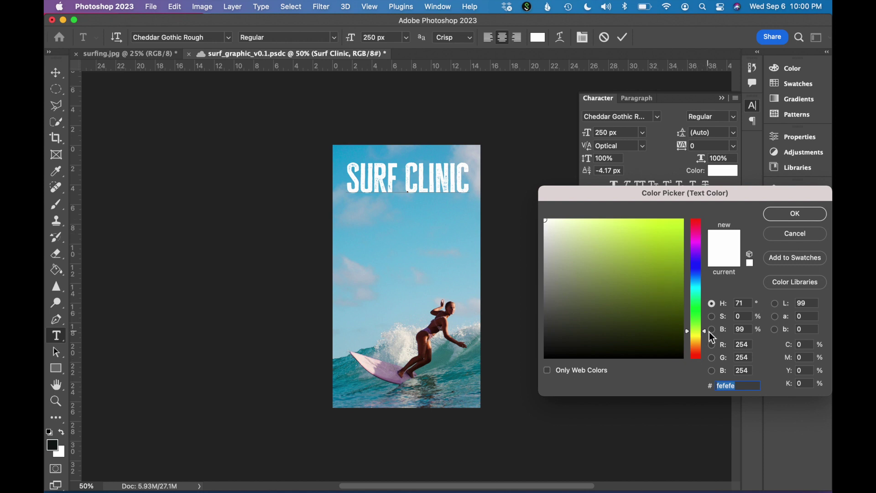
drag(709, 332, 704, 328)
click(662, 273)
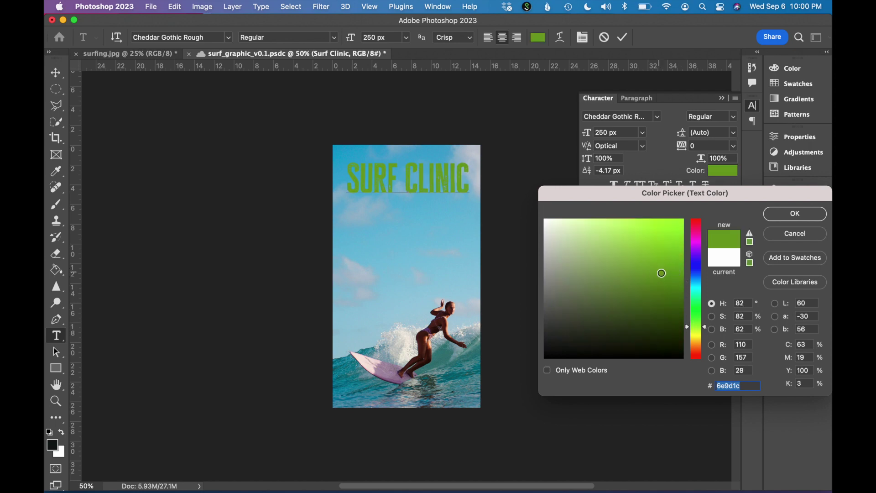
mouse_move(662, 273)
mouse_down()
mouse_move(678, 231)
mouse_move(672, 210)
mouse_move(809, 183)
mouse_up()
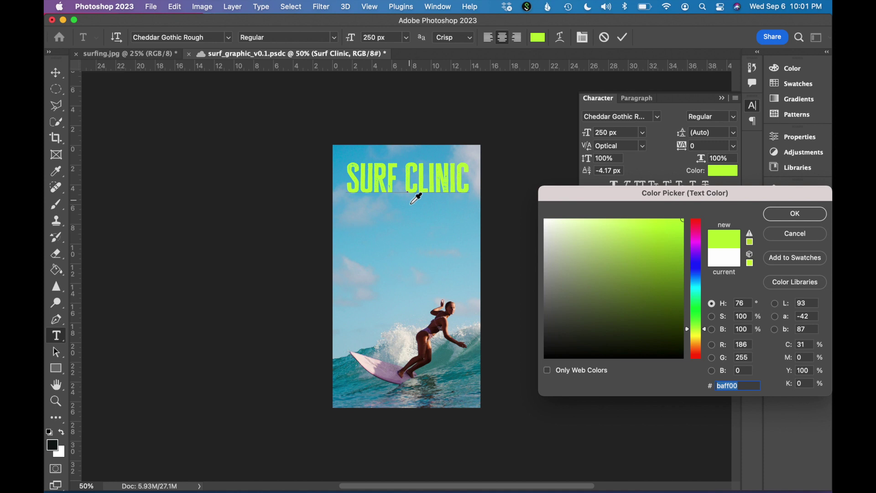
click(794, 213)
key(v)
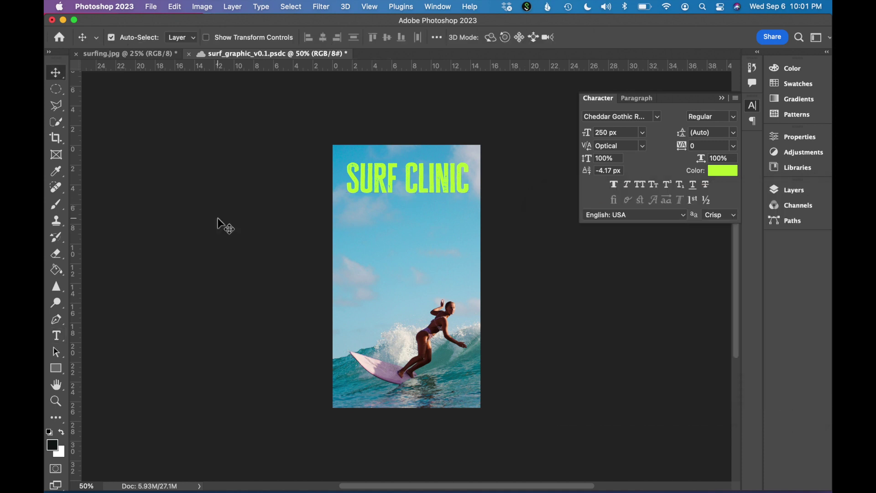
Add an Avenir text box of about 149 px below the headline, with its text selected.
click(57, 337)
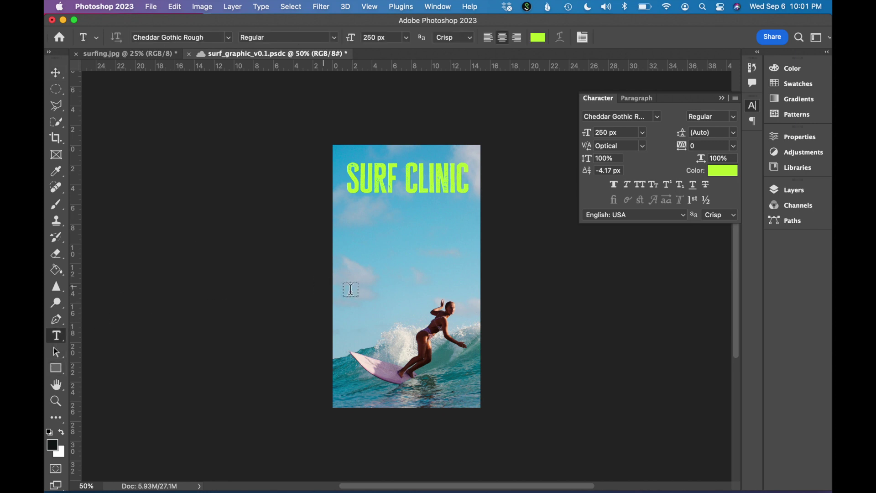
drag(351, 215, 465, 253)
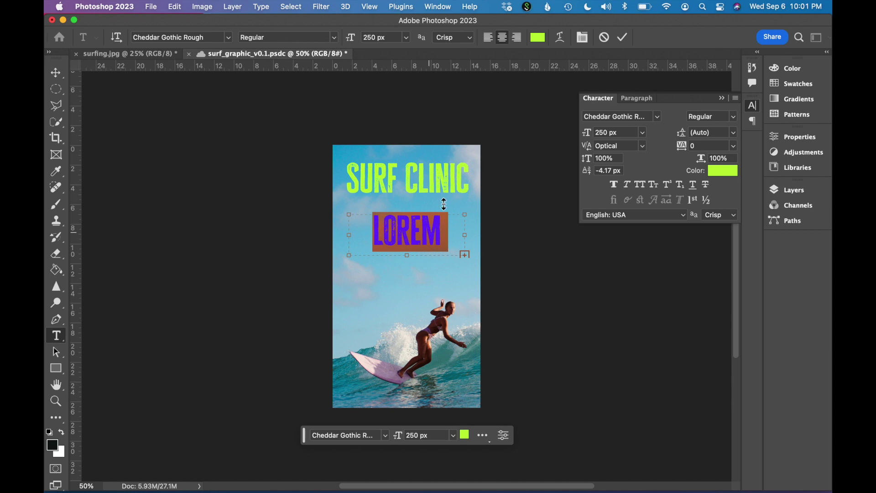
click(658, 116)
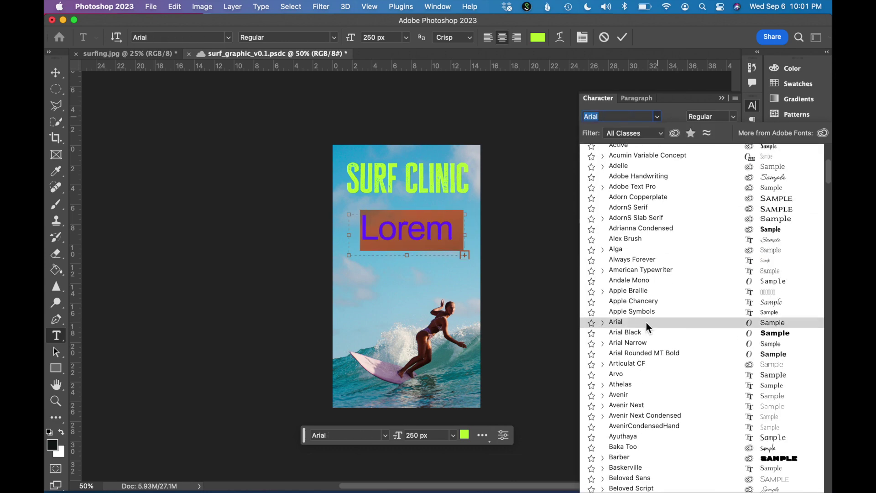
click(643, 398)
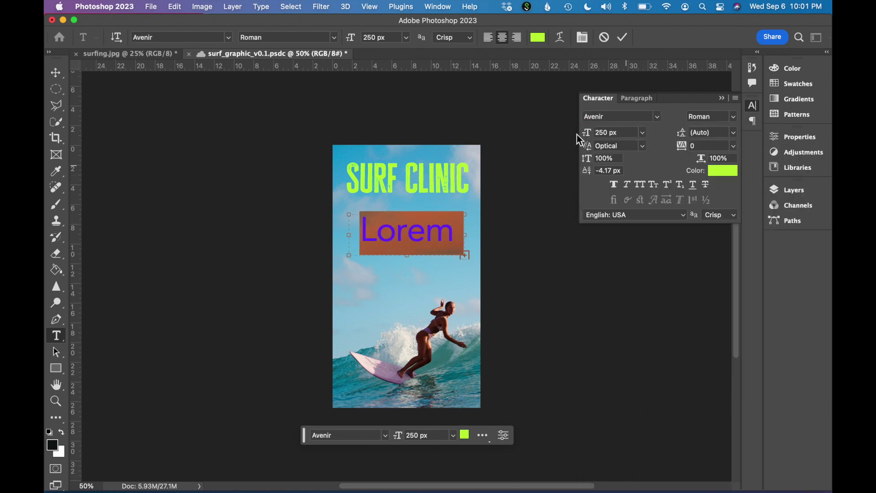
drag(589, 134, 498, 140)
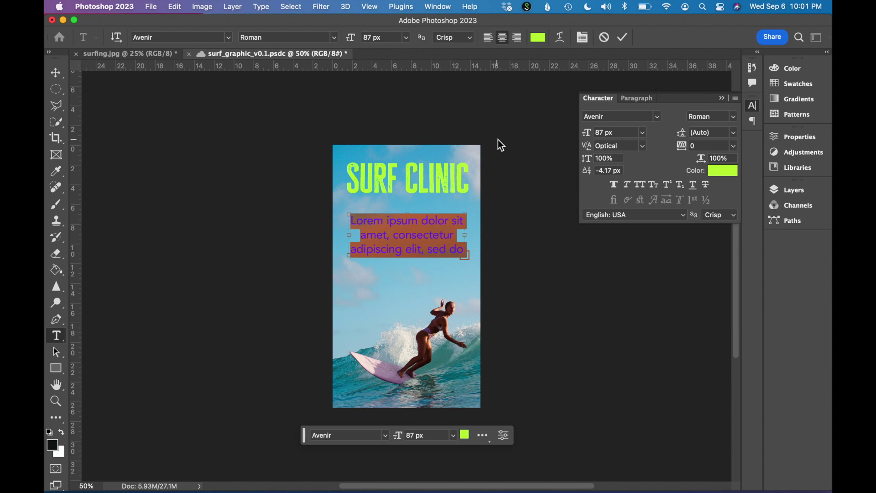
text(Grand Hyatt Re)
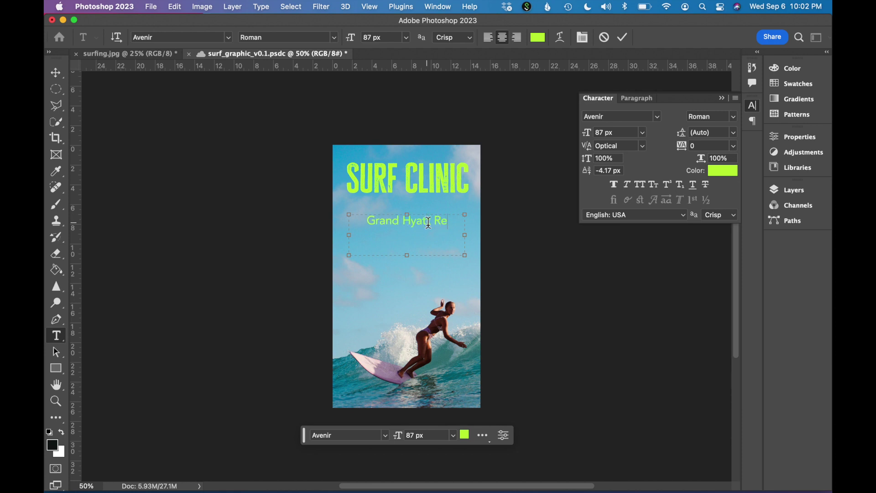
text(sort )
text(Saturday, October 3)
key(super+a)
Recolour the Grand Hyatt Resort and date lines from lime green to white.
click(425, 232)
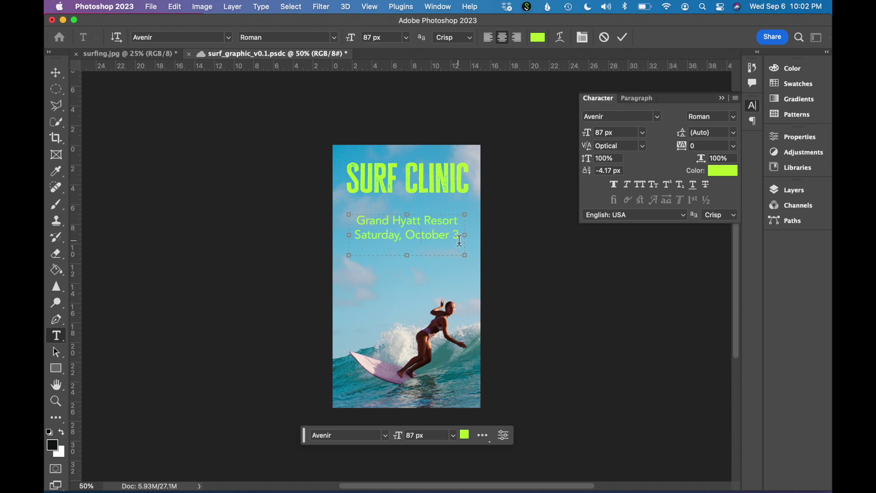
drag(460, 236, 356, 220)
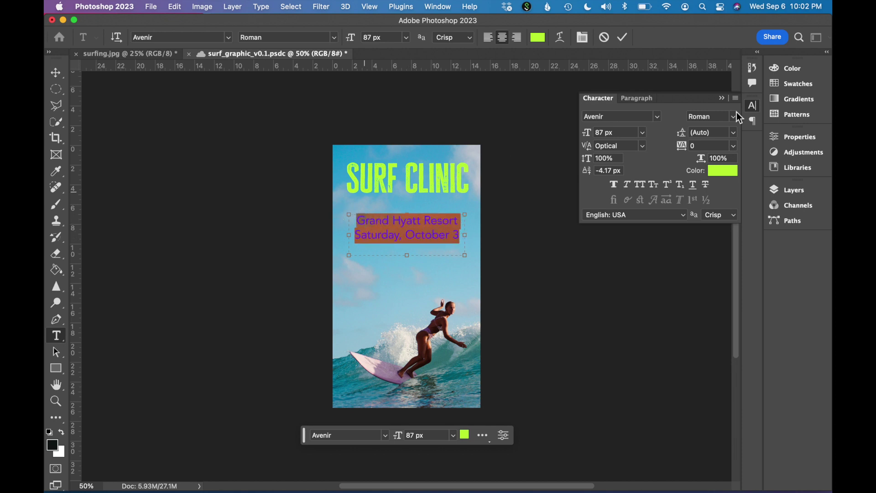
click(717, 173)
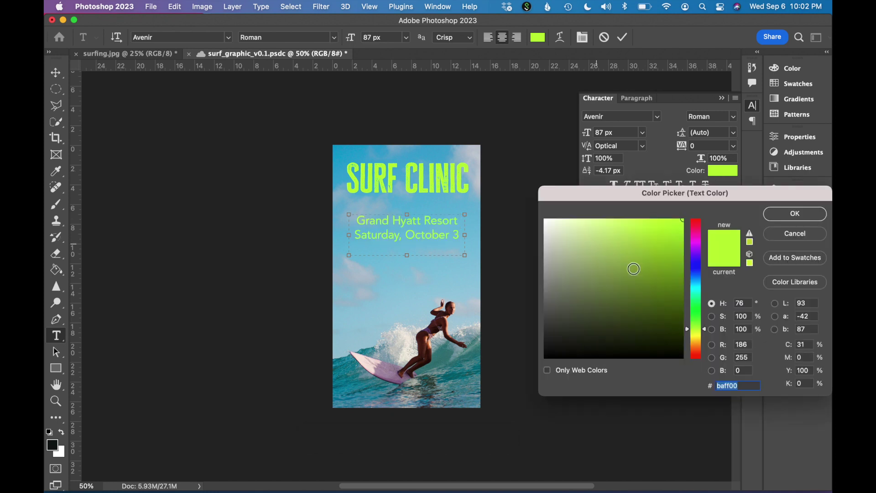
drag(616, 284, 534, 211)
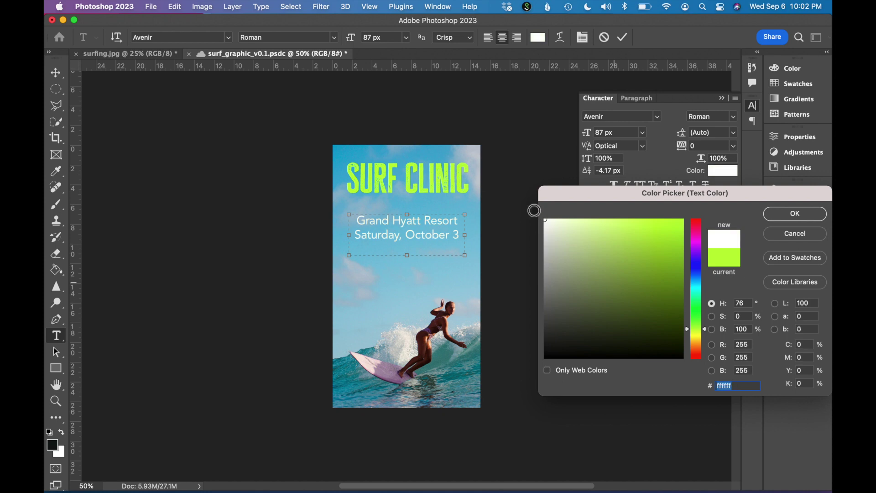
click(796, 214)
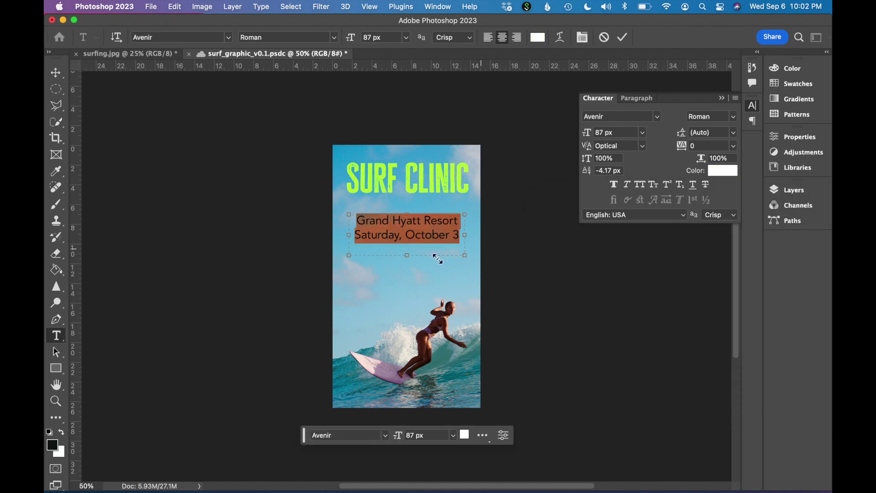
click(734, 118)
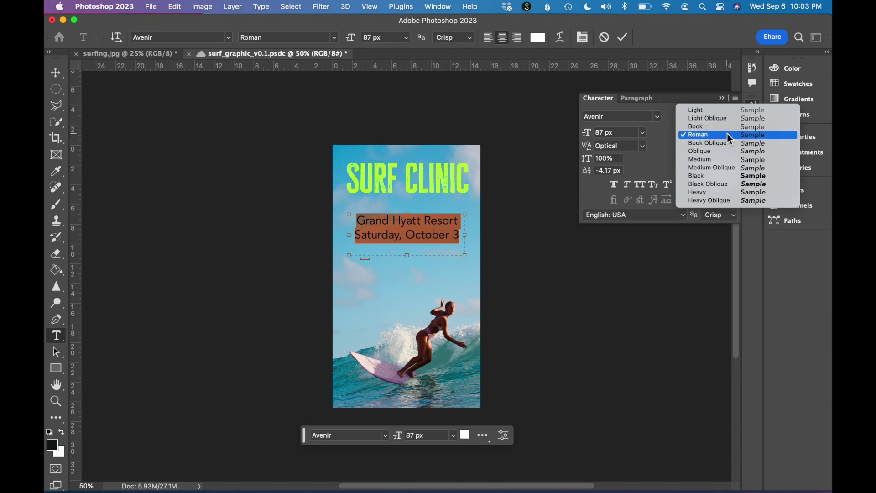
Set the event details to the Avenir Black weight at 80 px.
click(707, 176)
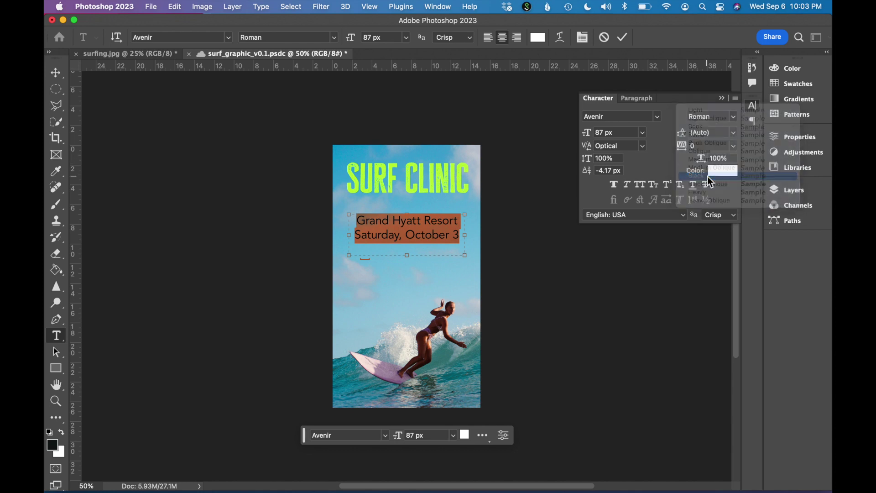
click(428, 232)
key(super+a)
click(595, 132)
text(80)
key(Return)
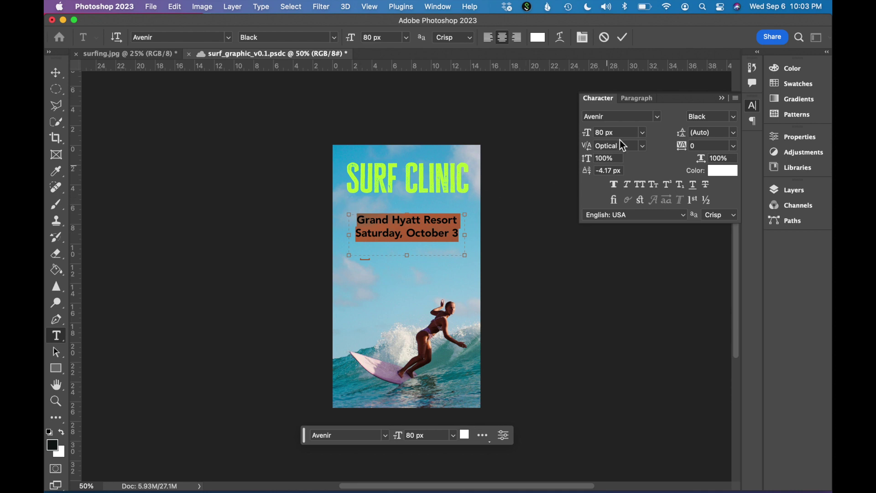
Check the Paragraph settings and Window menu, then commit the event text.
click(632, 99)
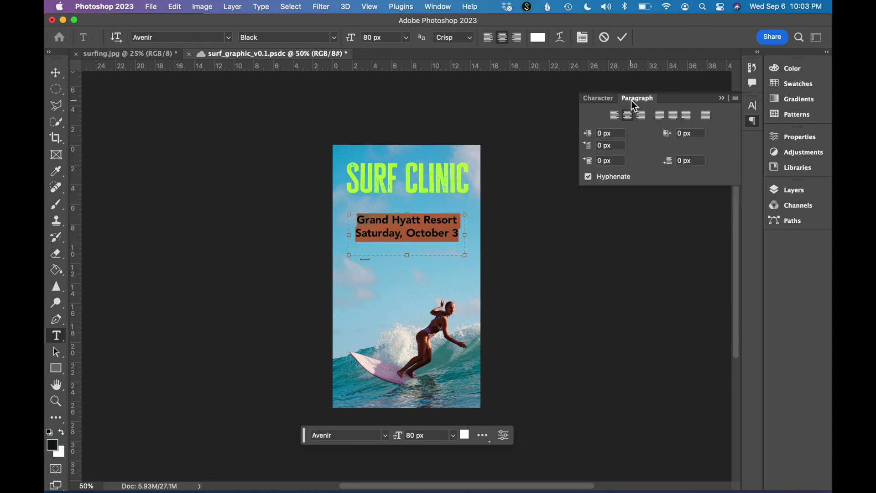
click(449, 10)
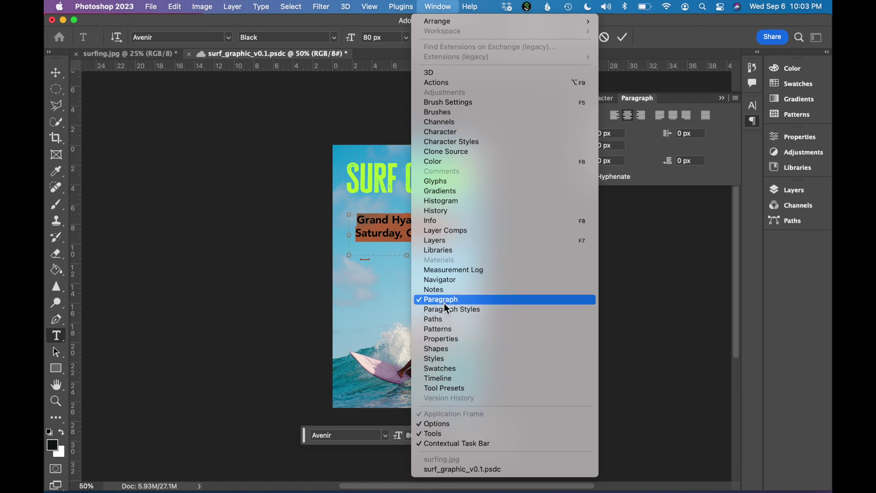
click(629, 117)
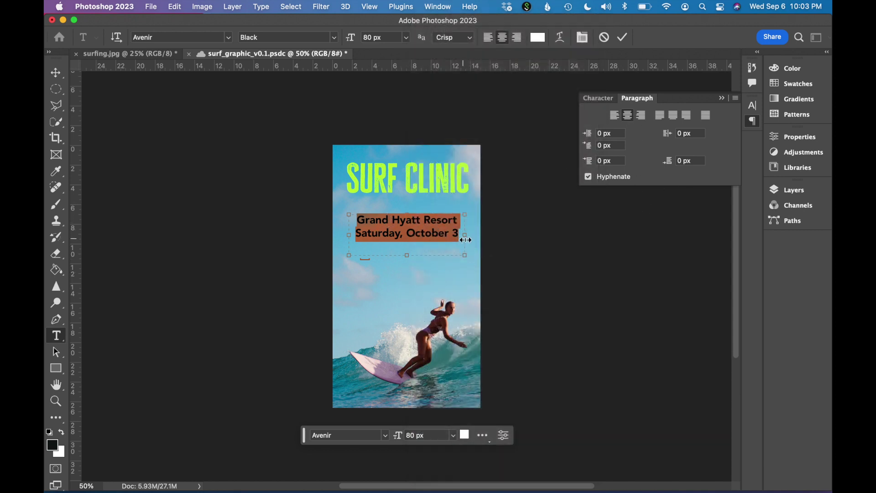
click(56, 72)
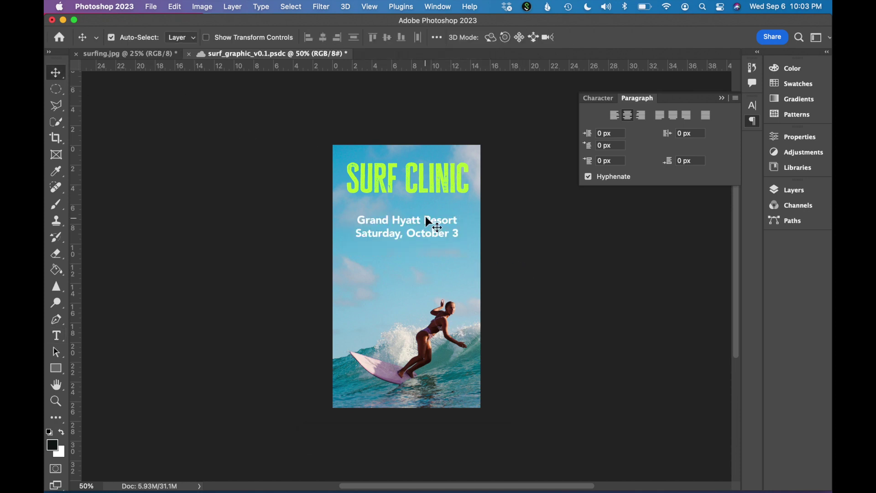
Move the event details up toward SURF CLINIC and set their leading to 101 px.
drag(424, 216, 423, 205)
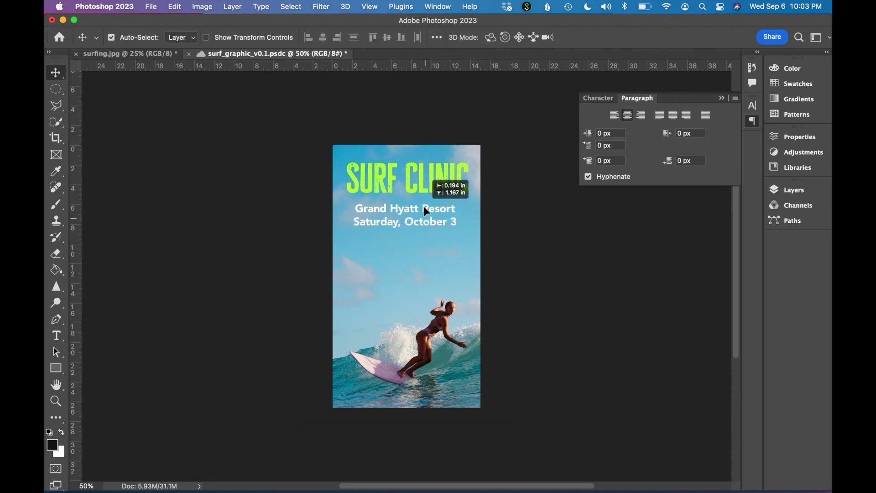
click(55, 335)
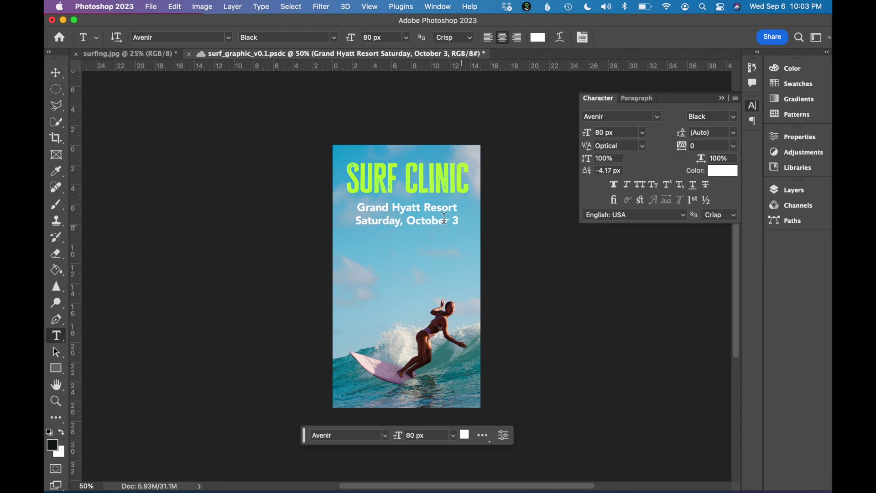
drag(458, 218, 337, 205)
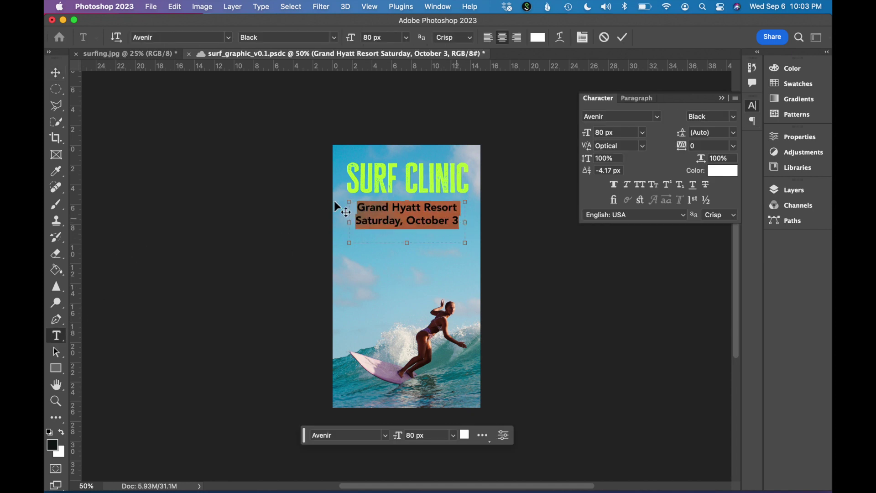
drag(675, 135, 685, 135)
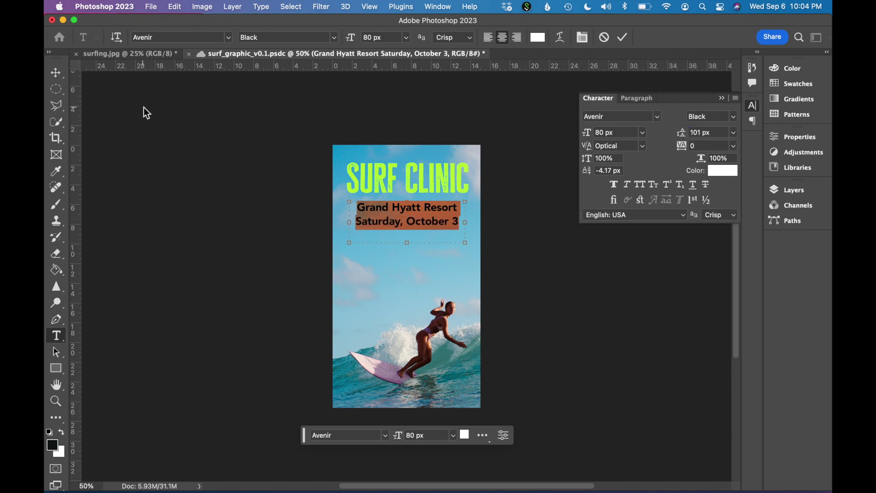
key(Escape)
key(v)
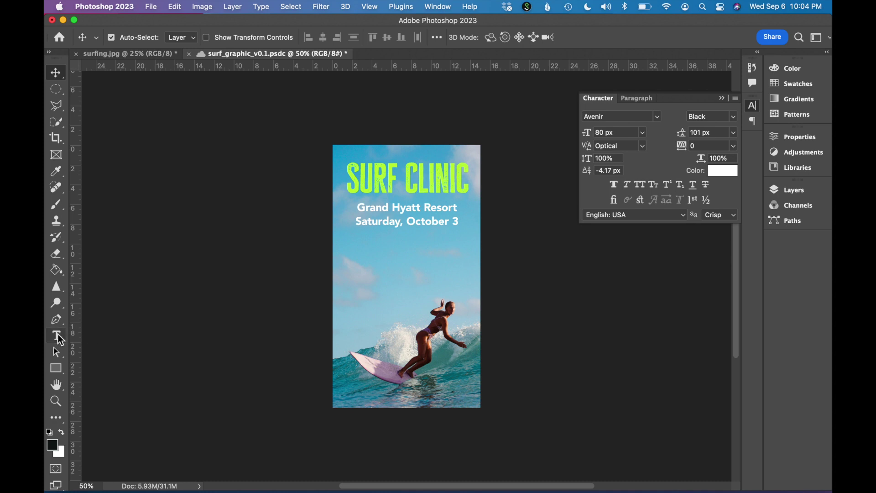
Draw a Lorem ipsum paragraph text box beneath the date line.
click(56, 336)
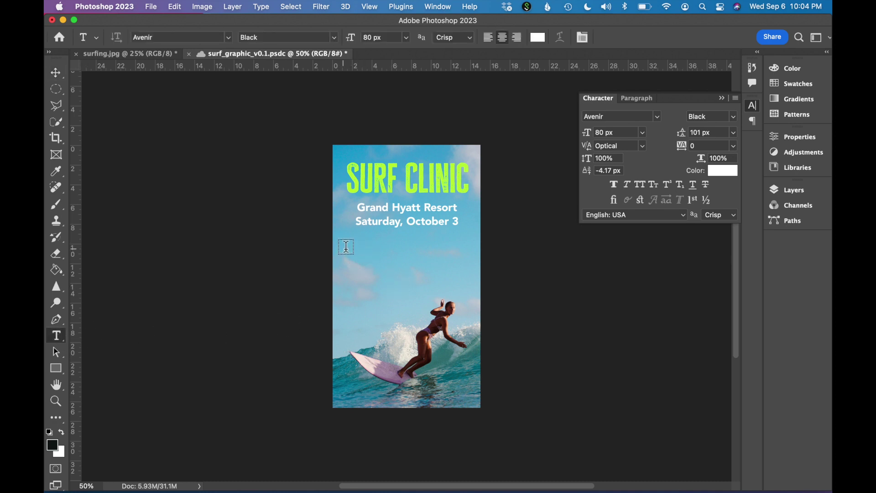
drag(345, 243, 475, 315)
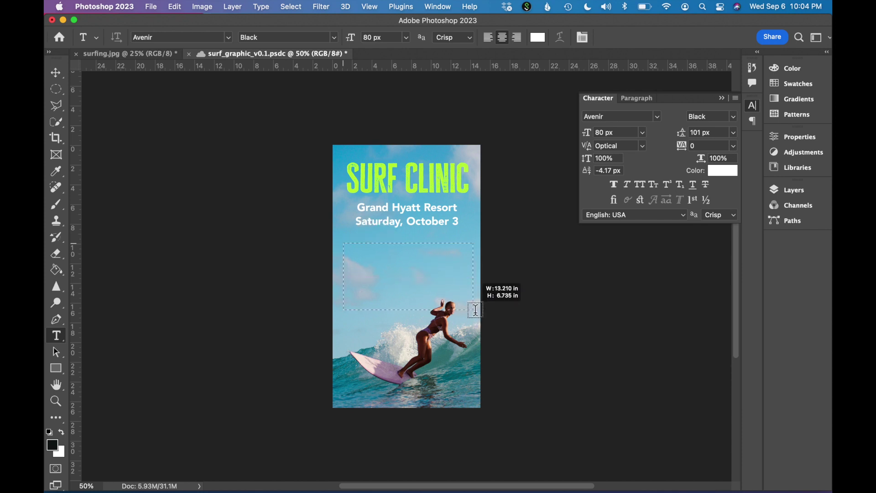
drag(475, 314, 475, 313)
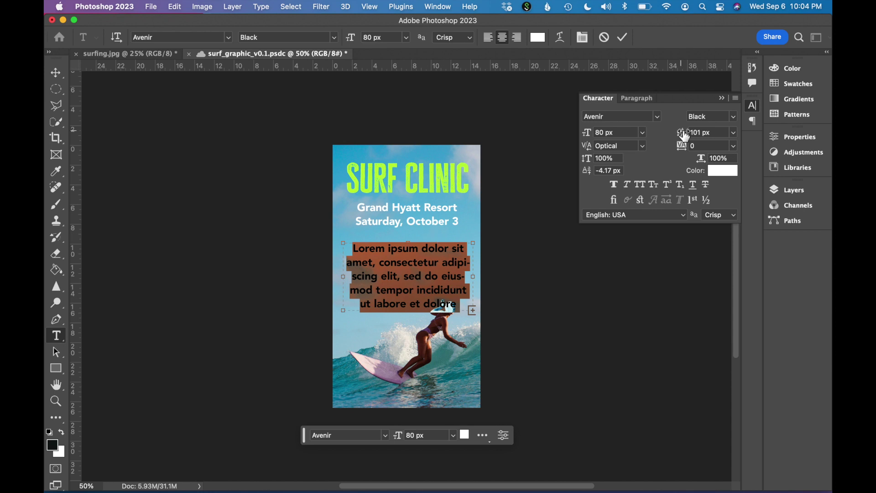
Make the body text 66 px Avenir Medium and shorten its box to three lines.
drag(590, 137, 581, 137)
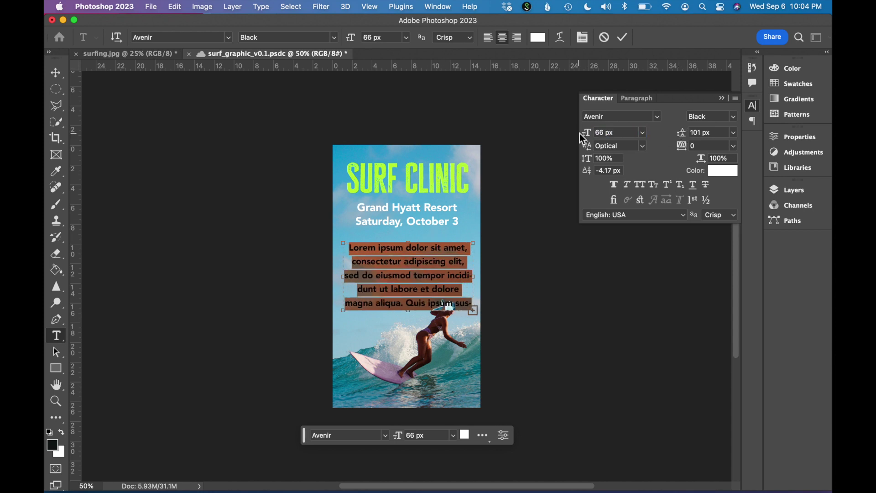
click(735, 116)
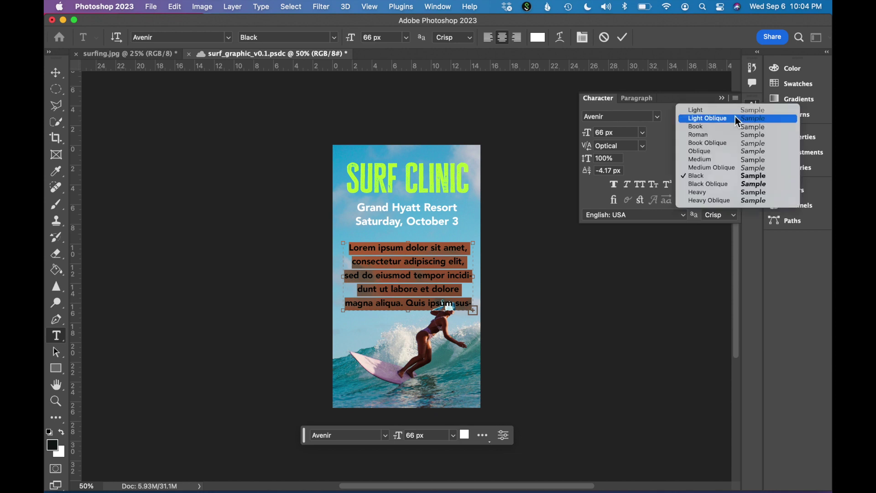
click(715, 138)
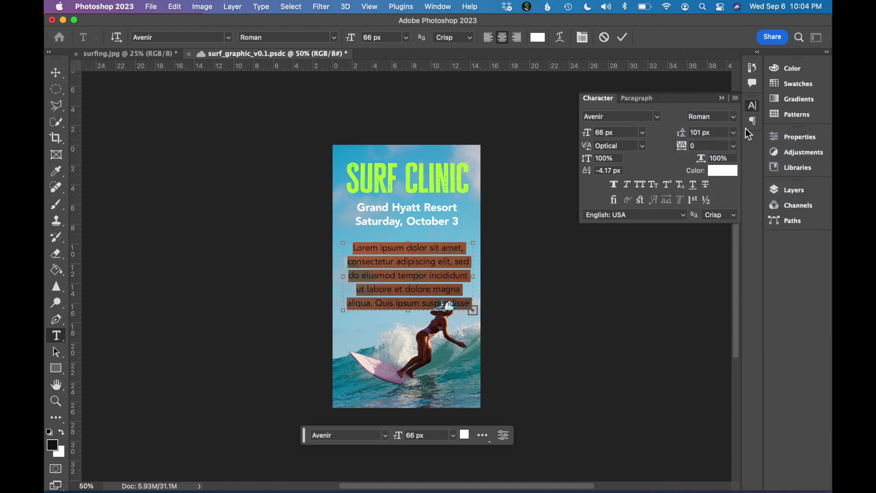
click(734, 117)
click(763, 162)
drag(408, 310, 410, 288)
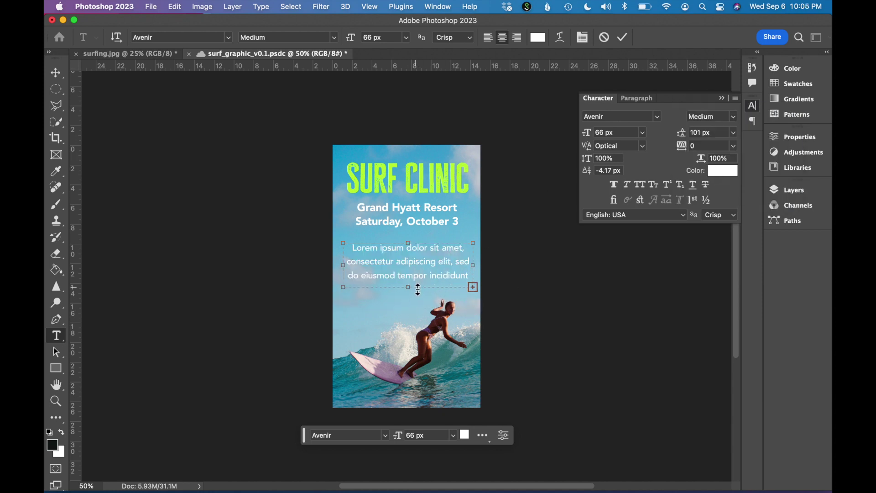
Reduce the body paragraph's leading from 101 px to 87 px and commit it.
triple_click(459, 271)
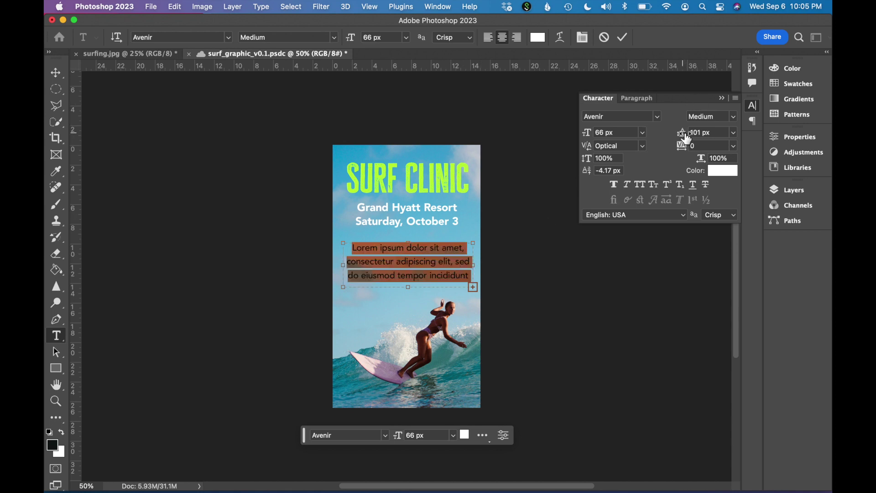
drag(685, 137, 675, 136)
key(ctrl+s)
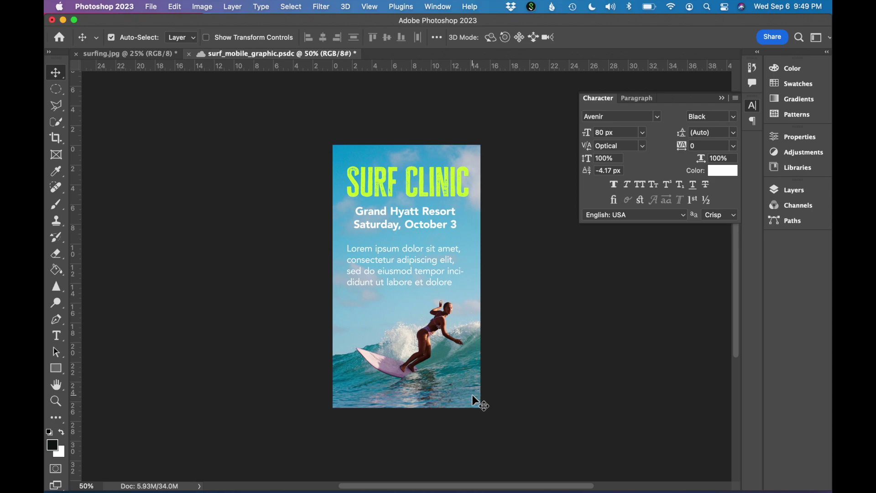
Quick Look halftone_dot_textures.jpeg in Finder, then drag it onto the story poster.
click(137, 454)
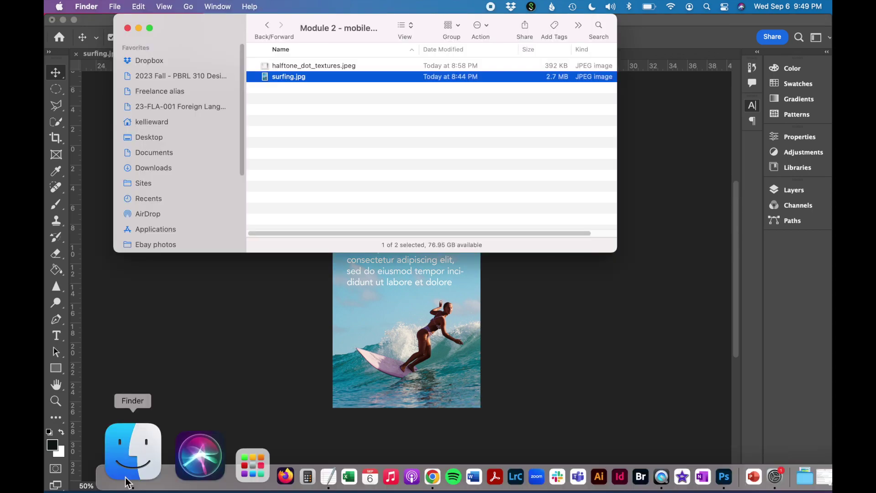
click(314, 66)
key(space)
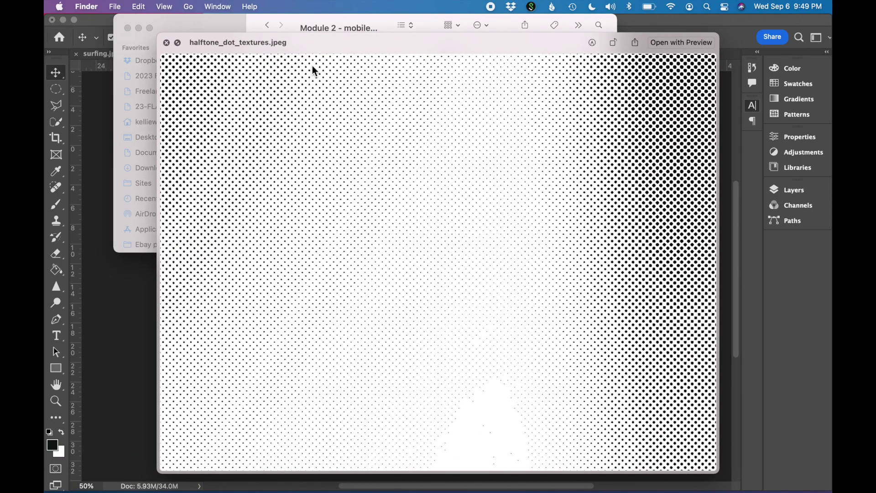
key(space)
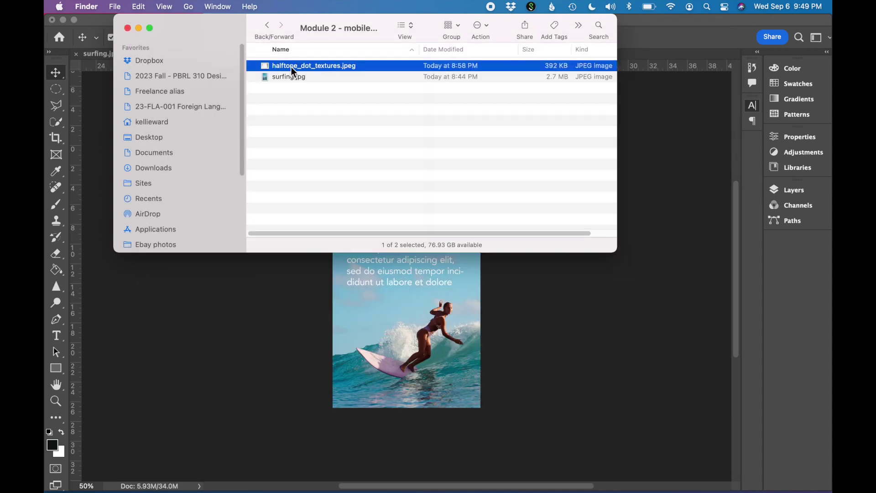
drag(291, 67, 405, 354)
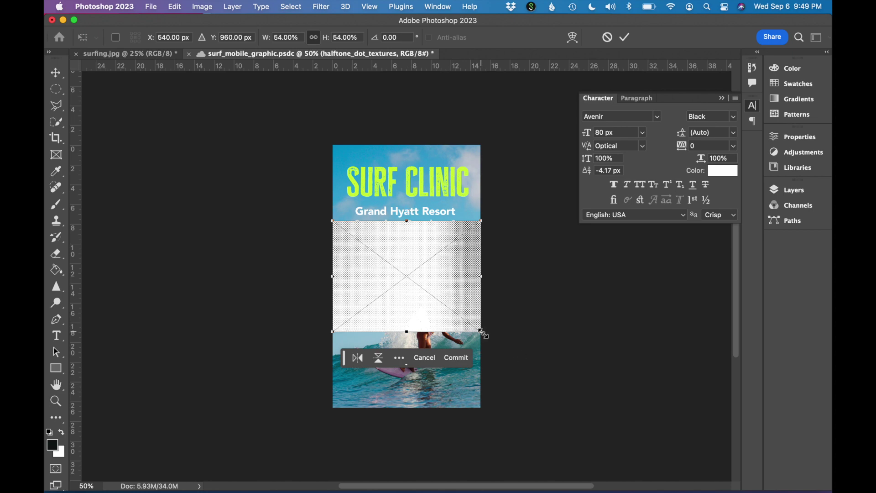
Scale the placed halftone texture up to cover the full canvas and commit it.
mouse_move(481, 332)
mouse_down()
mouse_move(574, 425)
mouse_move(370, 433)
mouse_move(504, 198)
mouse_up()
key(Return)
click(793, 190)
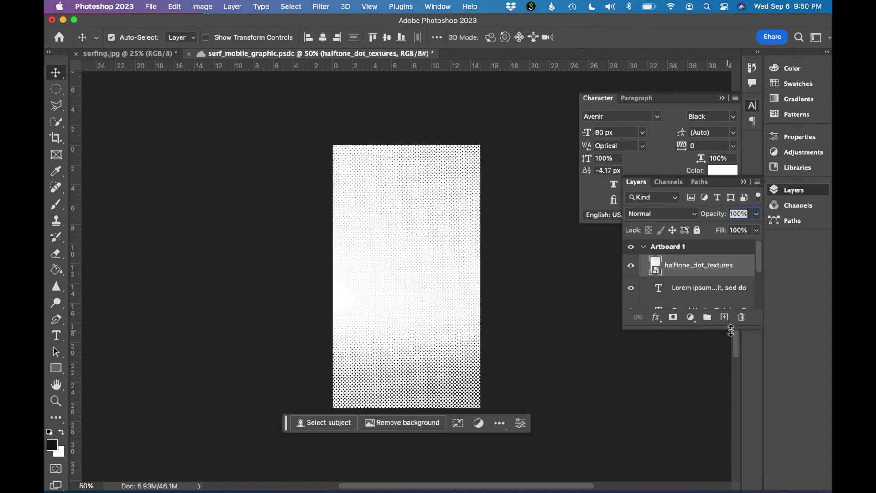
Expand the layer list and set the halftone layer's blend mode to Multiply.
drag(731, 330, 727, 435)
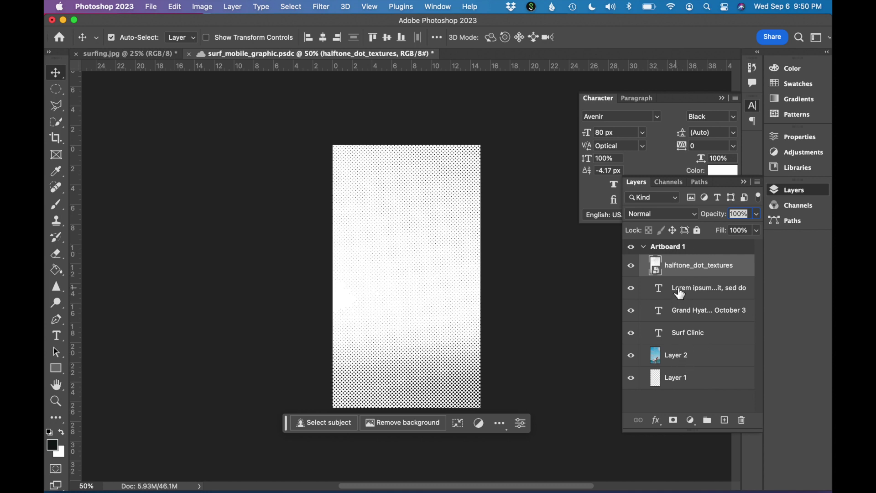
click(657, 214)
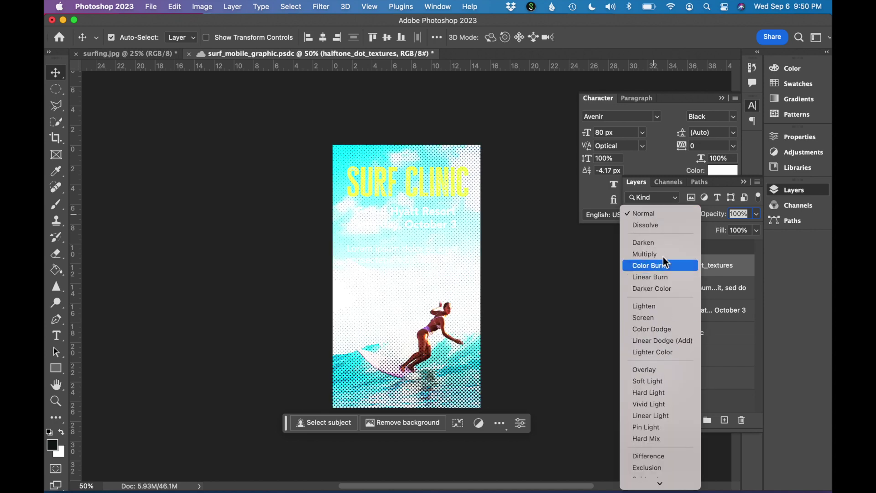
click(732, 275)
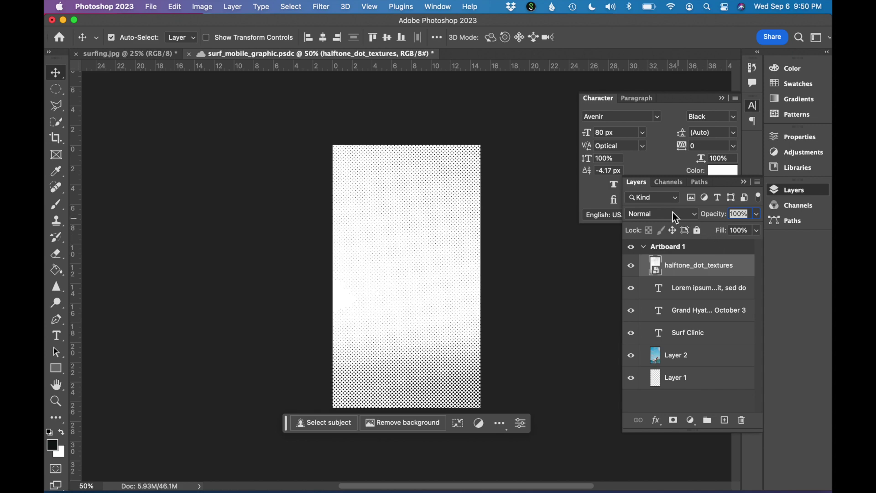
click(669, 215)
click(746, 263)
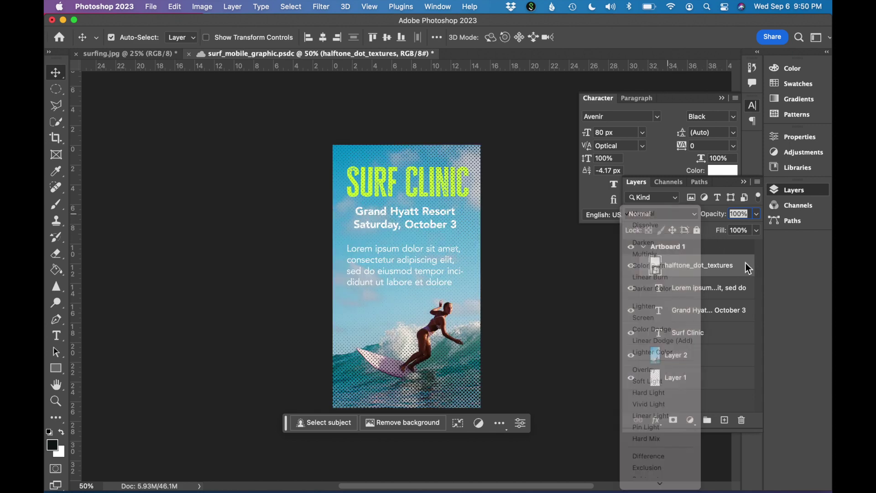
click(675, 214)
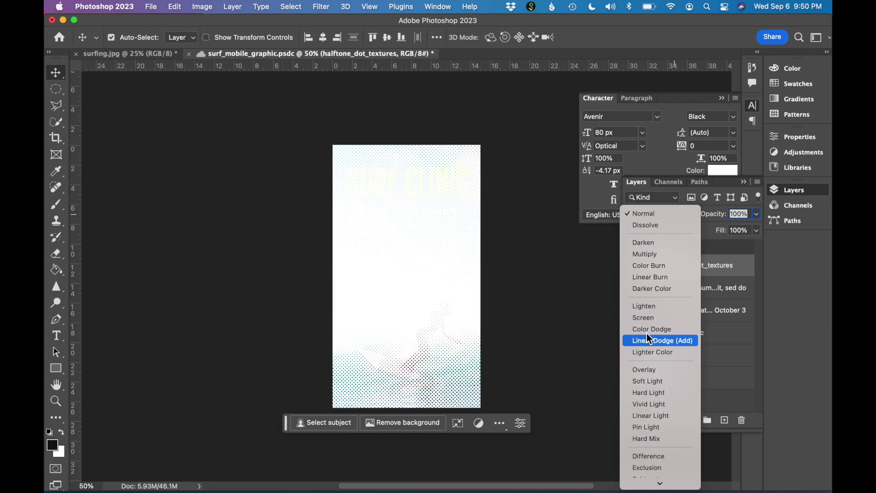
click(646, 254)
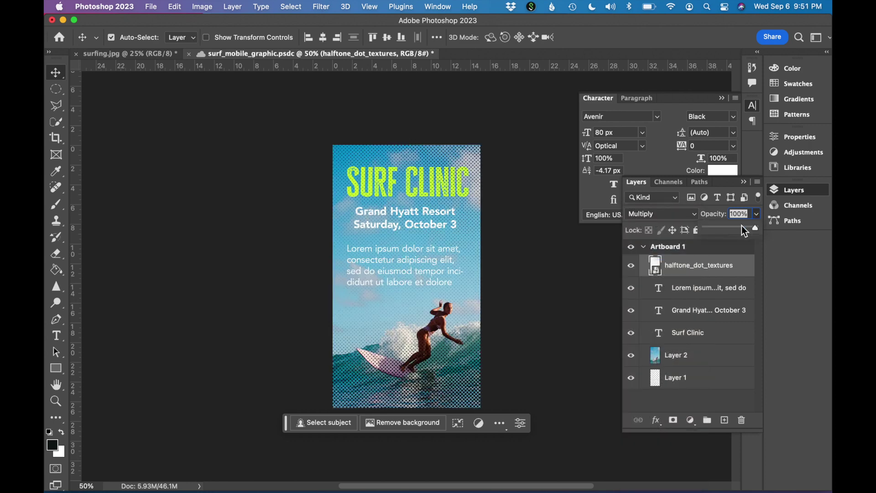
Set the halftone layer to 32% opacity and move it below the text layers.
drag(734, 232, 729, 231)
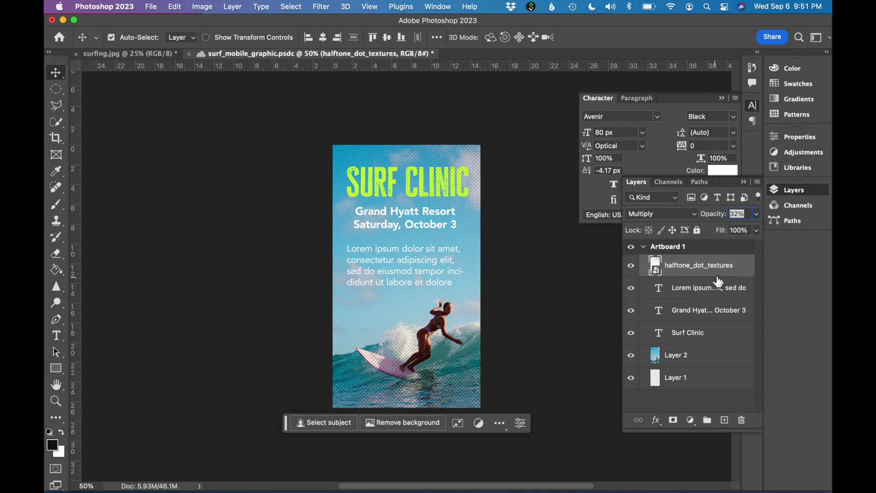
drag(744, 269, 730, 345)
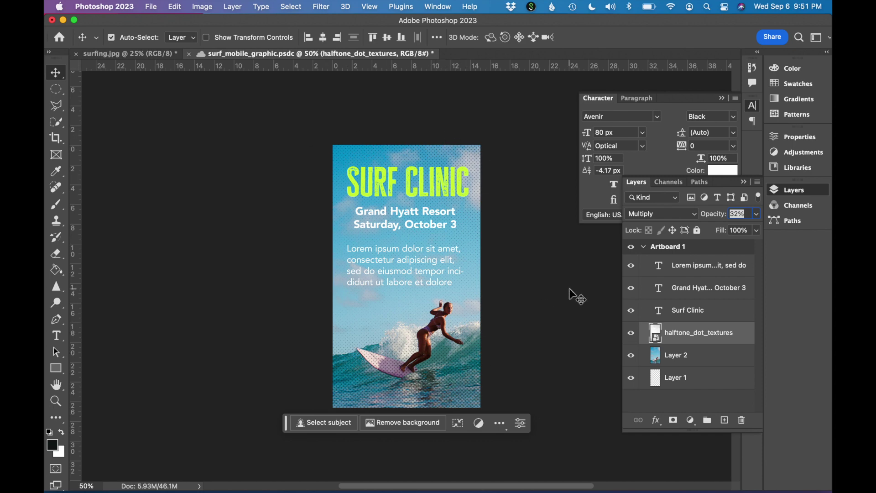
click(721, 100)
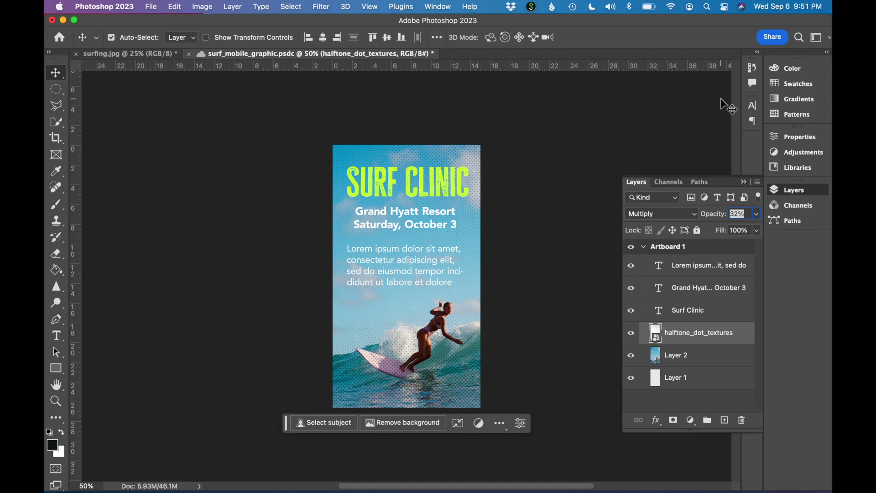
Save the surf story, then save a JPEG copy to the computer.
click(150, 6)
click(215, 114)
click(157, 6)
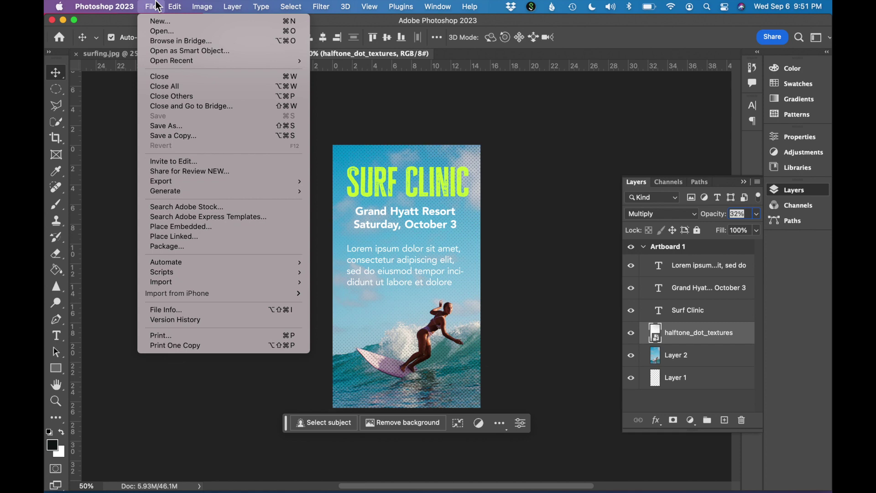
click(180, 136)
click(274, 381)
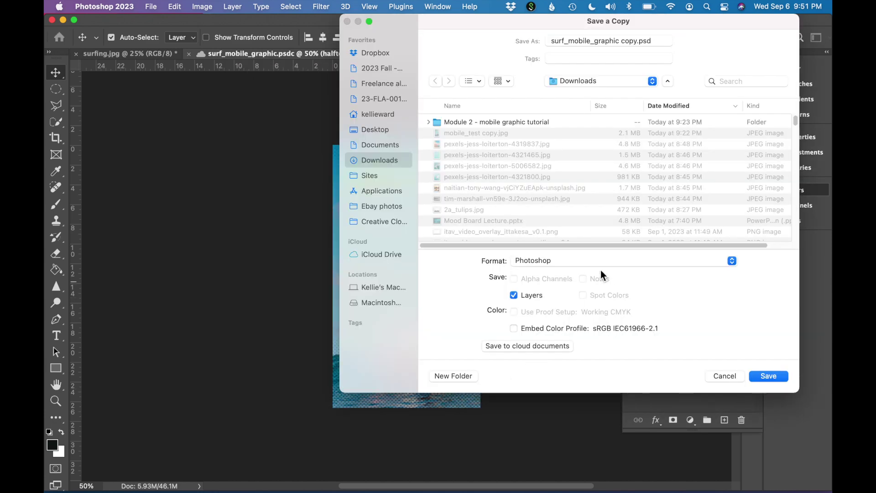
click(597, 260)
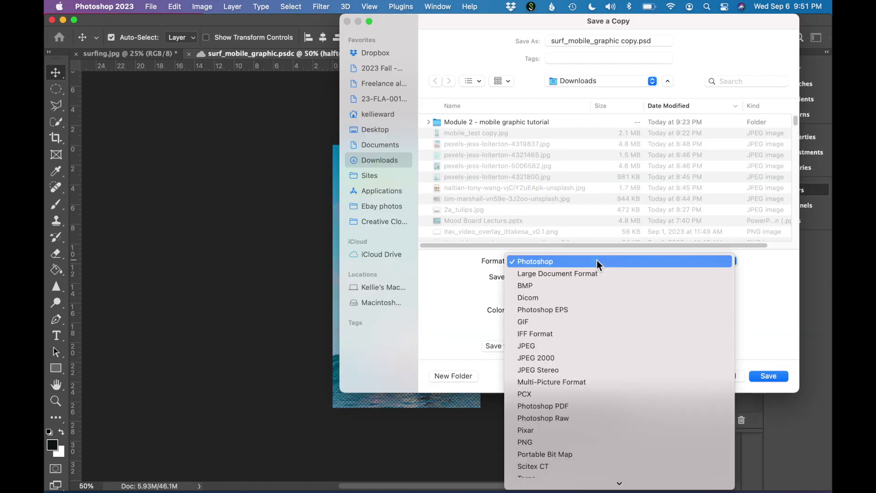
click(545, 347)
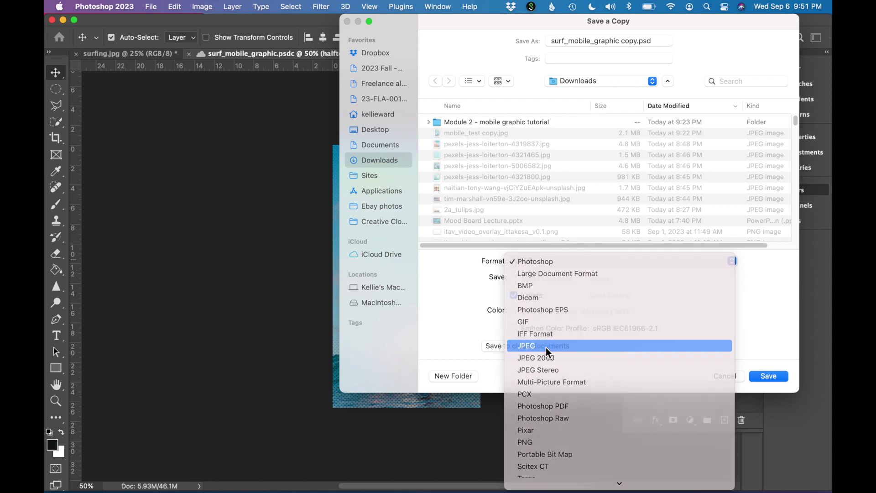
key(Return)
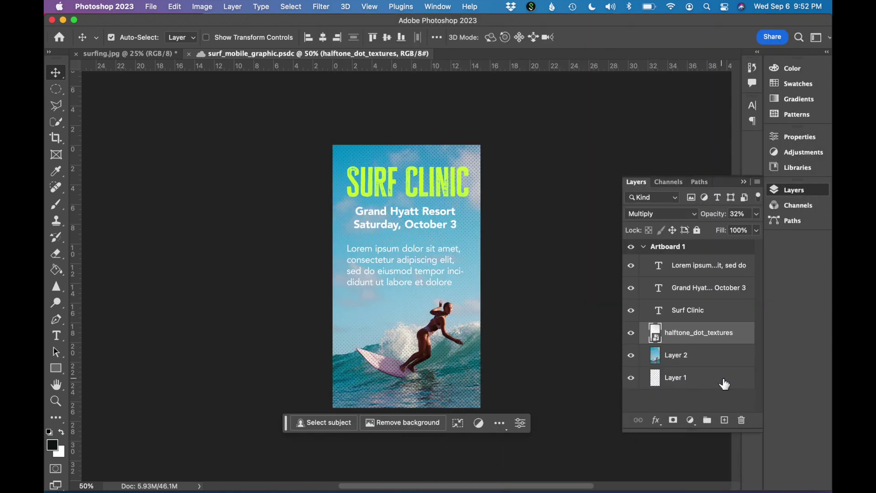